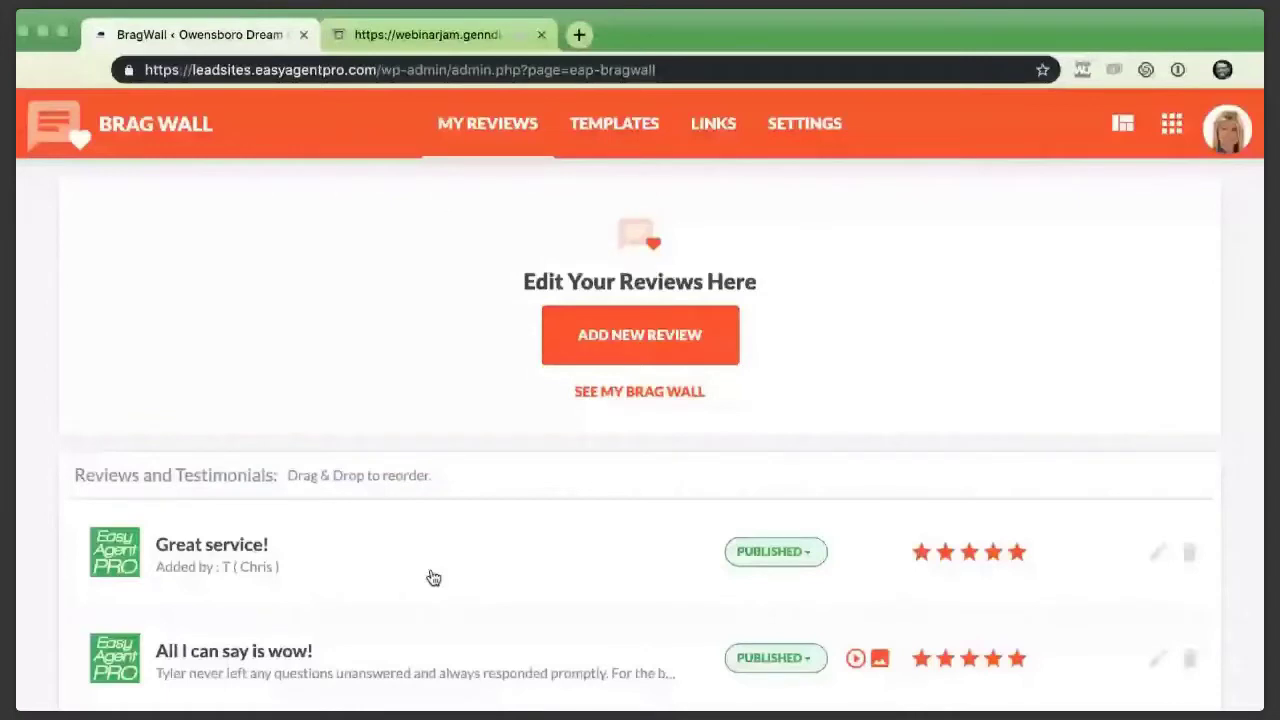
- Open the client review page from the Brag Wall's review list, examine its star rating form, and return to the list
scroll(433, 578, down, 3)
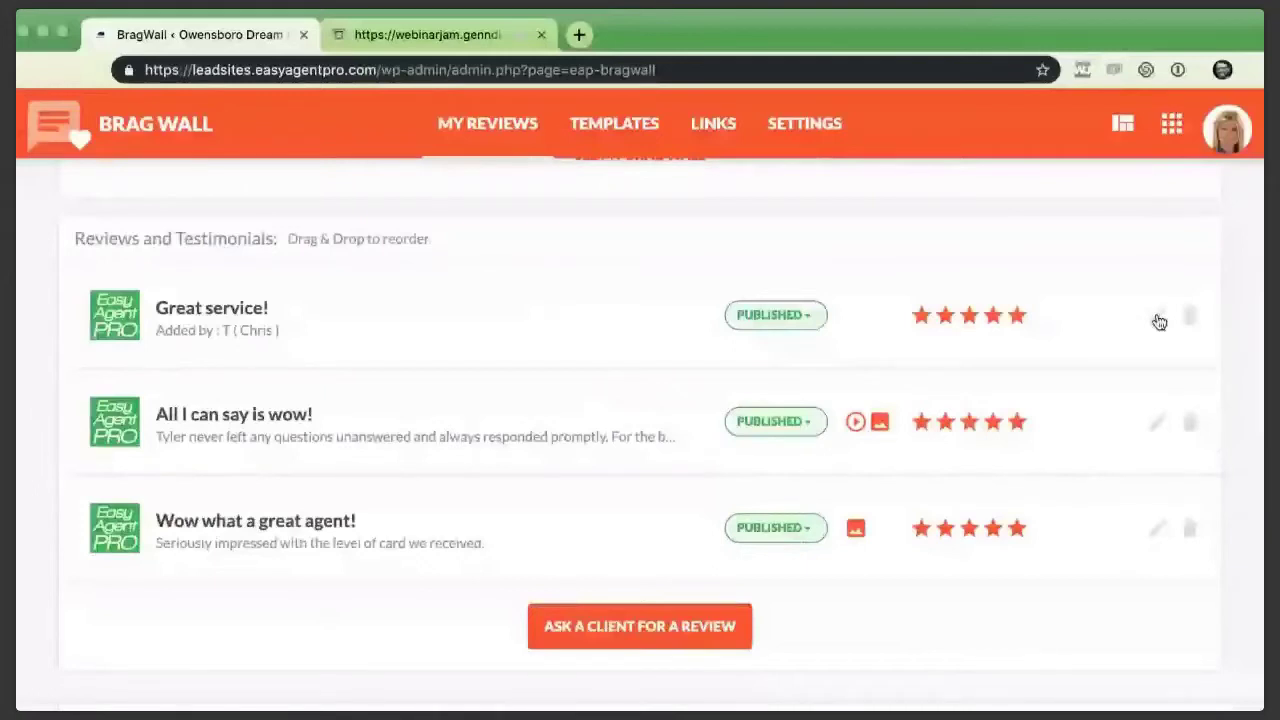
click(1159, 318)
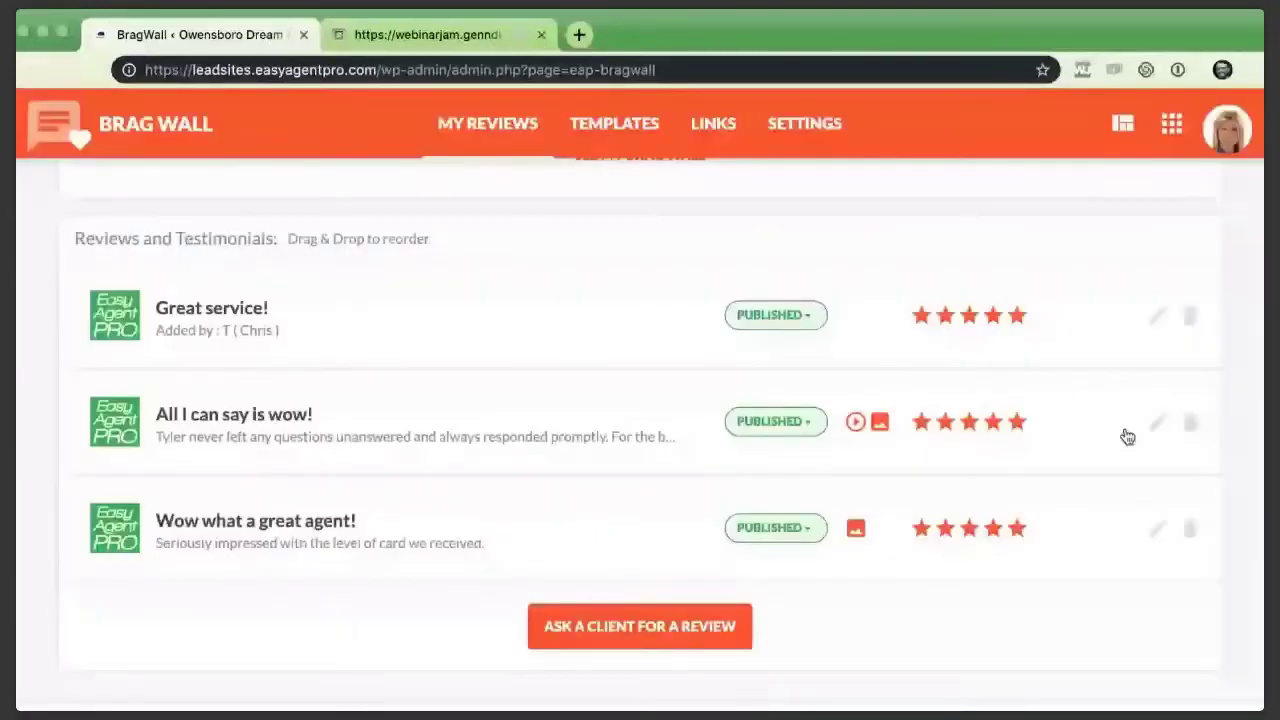
click(1128, 437)
click(640, 626)
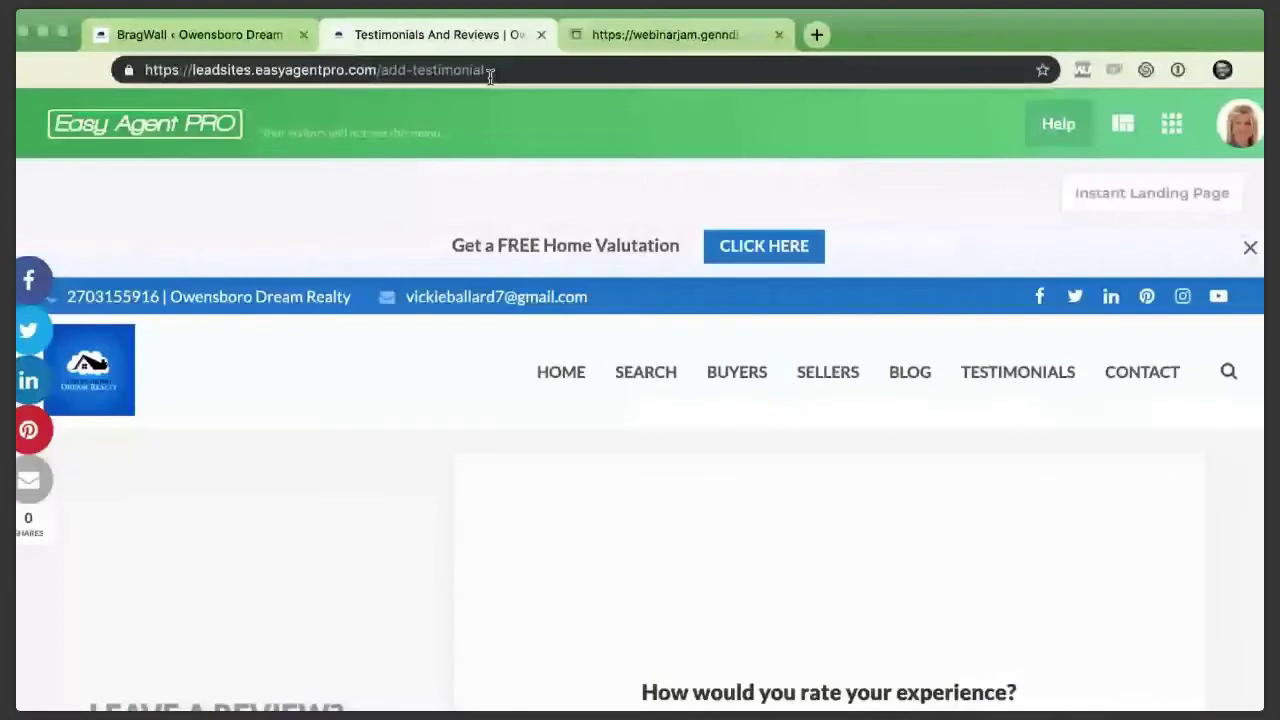
scroll(723, 531, down, 3)
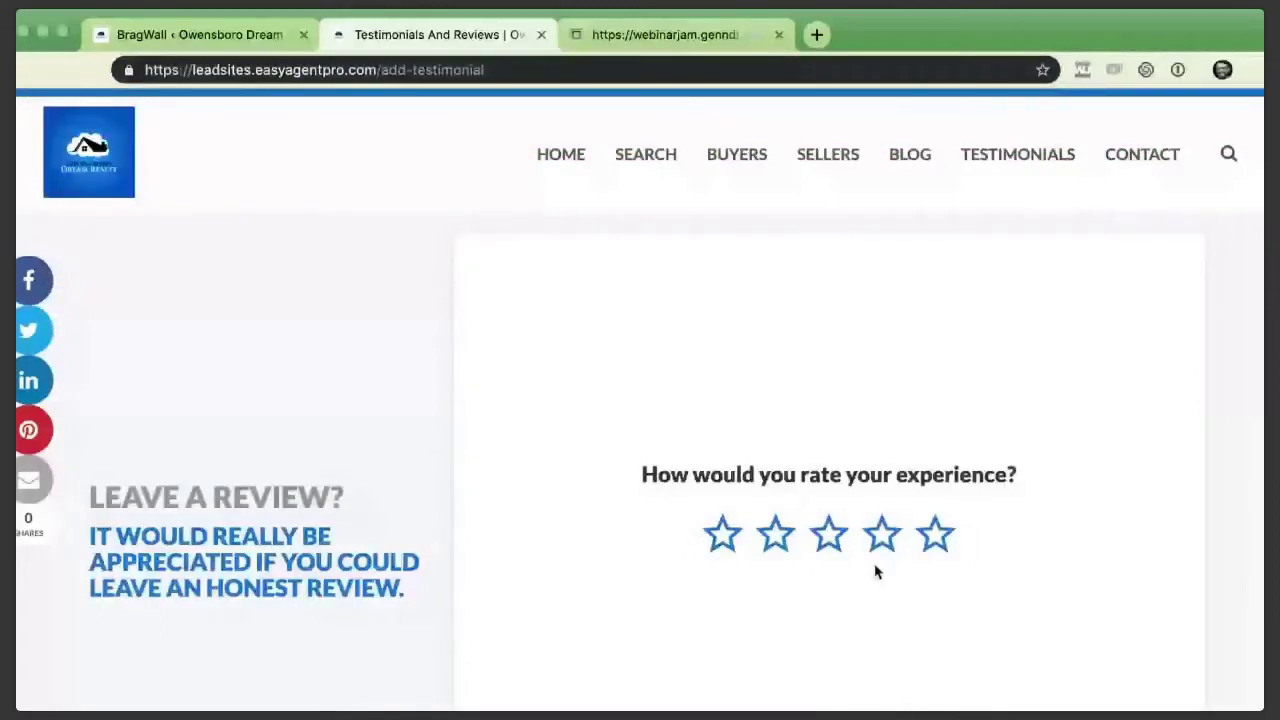
key(ctrl+shift+Tab)
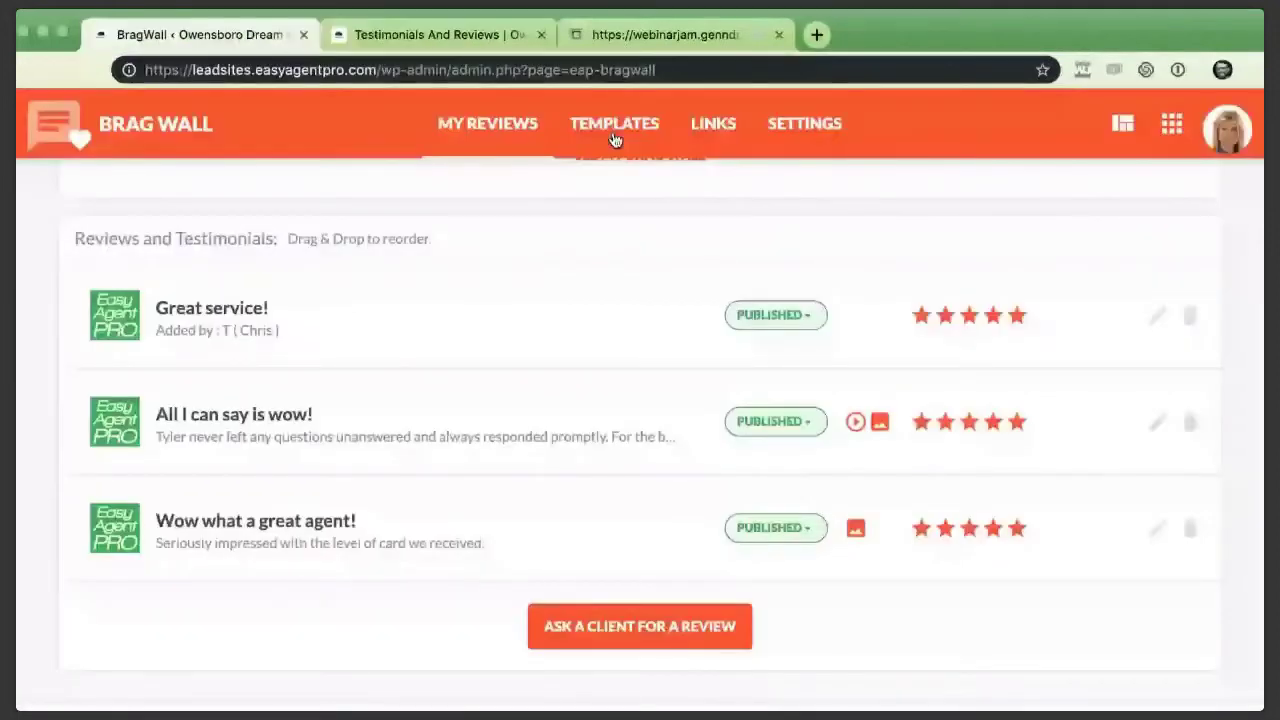
- Look through the Brag Wall's templates, review links including Wildcard, and settings
click(615, 135)
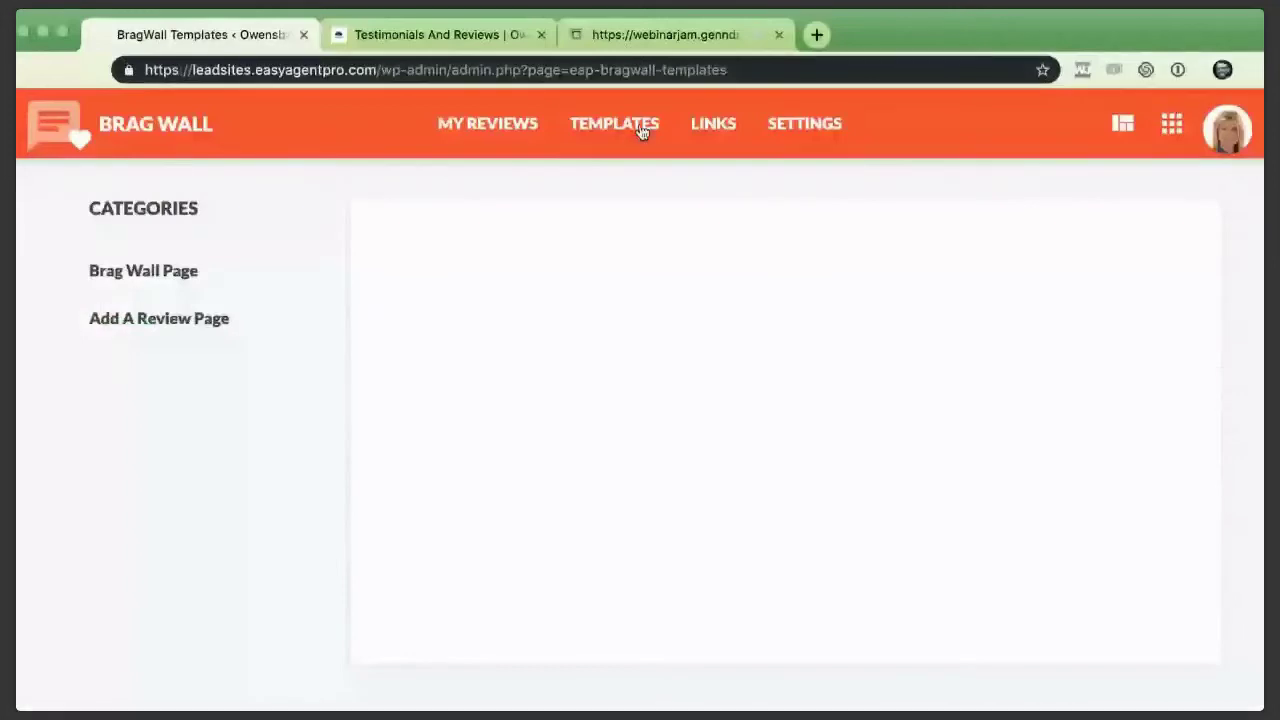
click(716, 127)
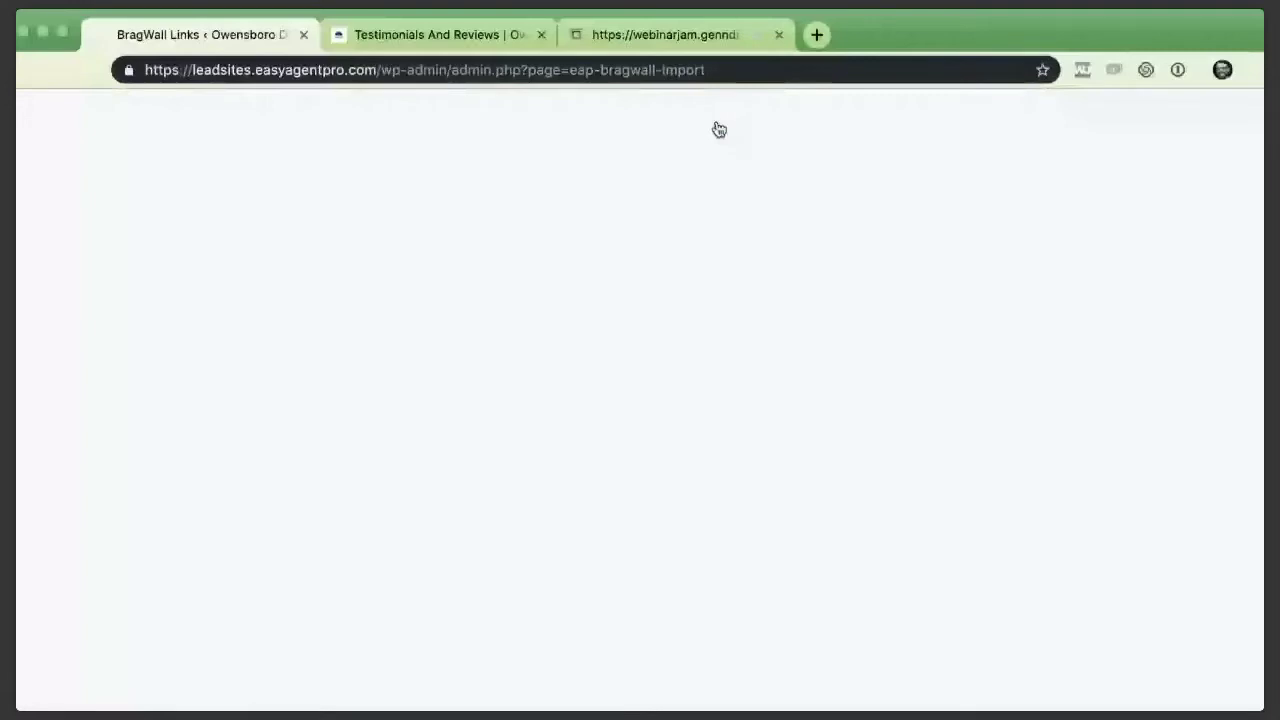
click(111, 482)
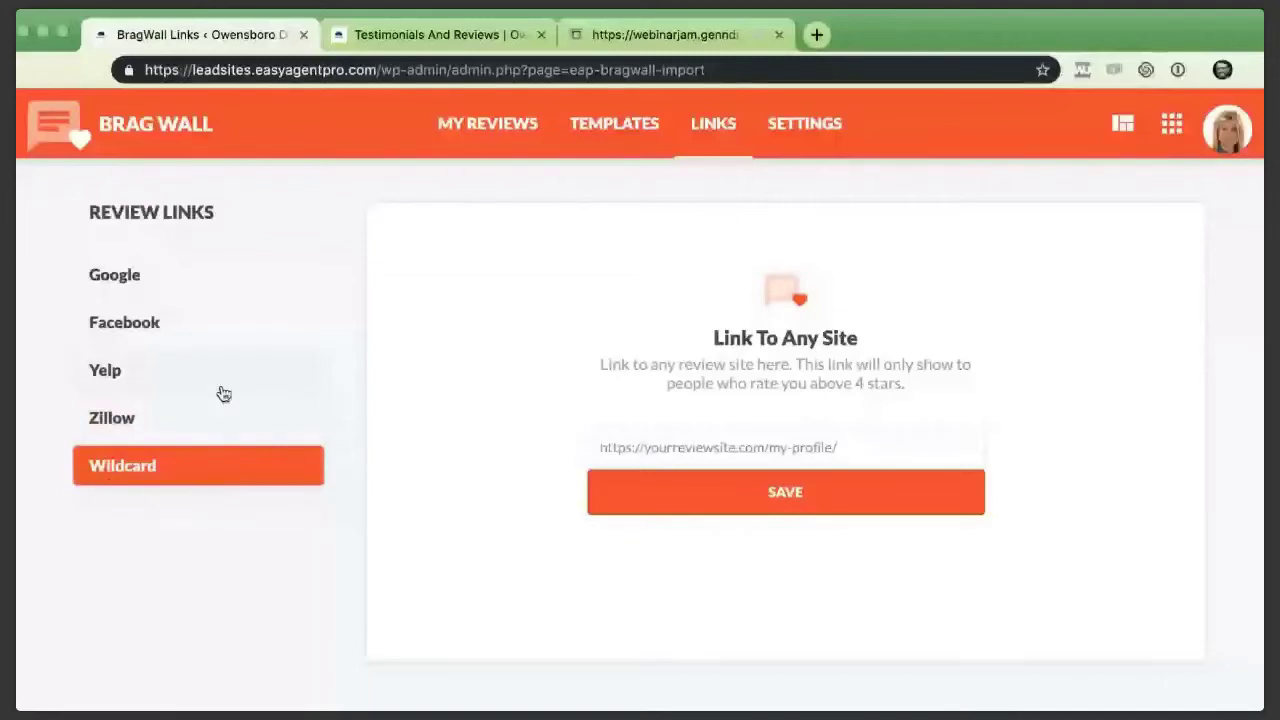
click(805, 124)
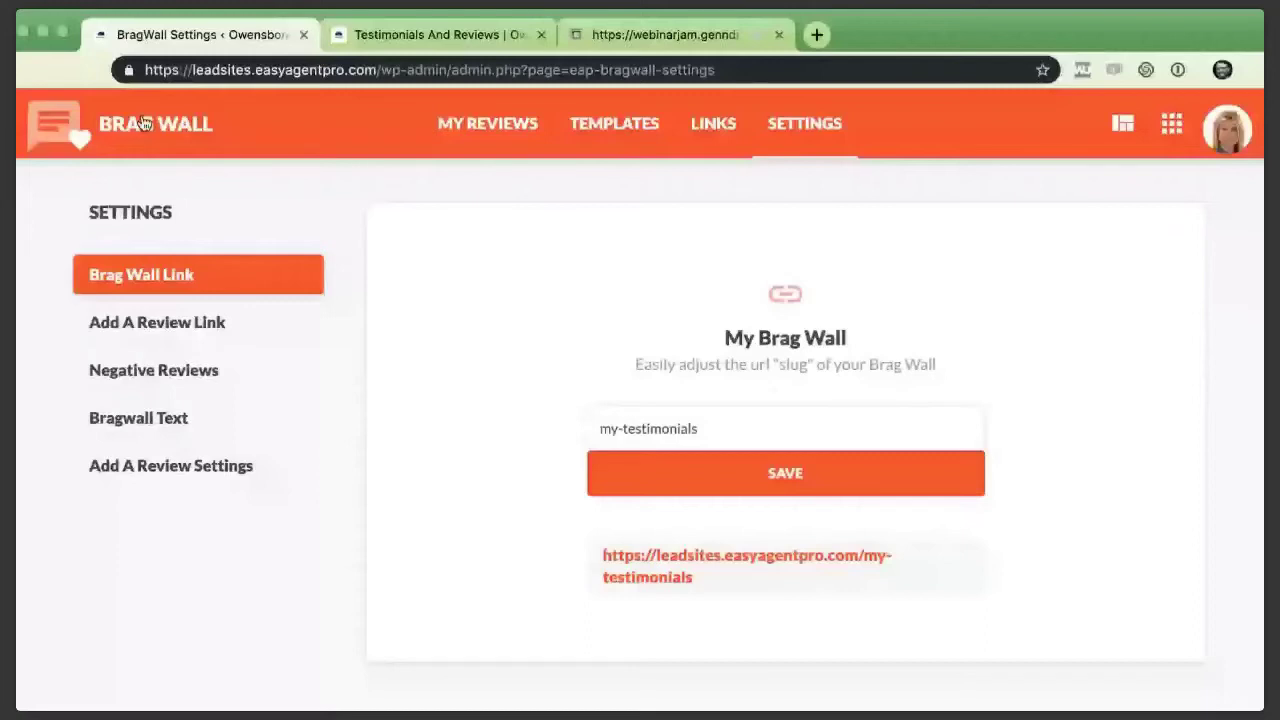
- Open the LeadSites apps overview, with a brief check of the WebinarJam live broadcast
click(1174, 128)
click(590, 38)
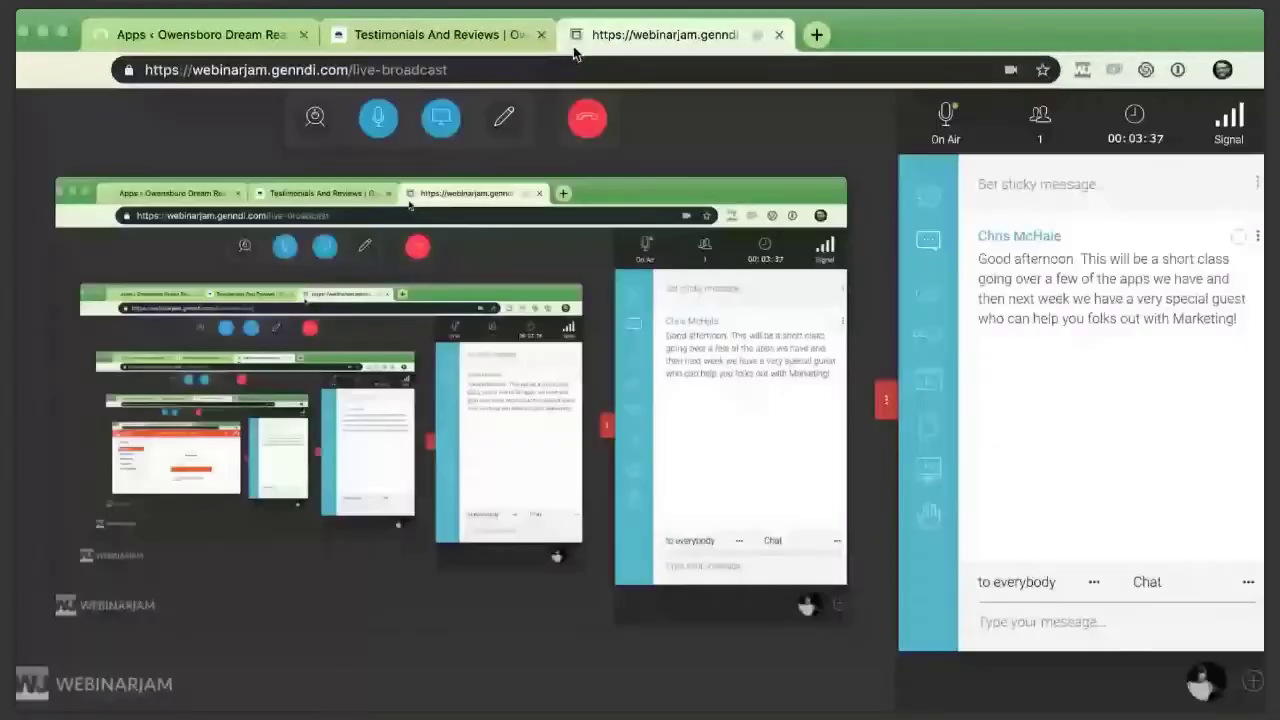
click(200, 36)
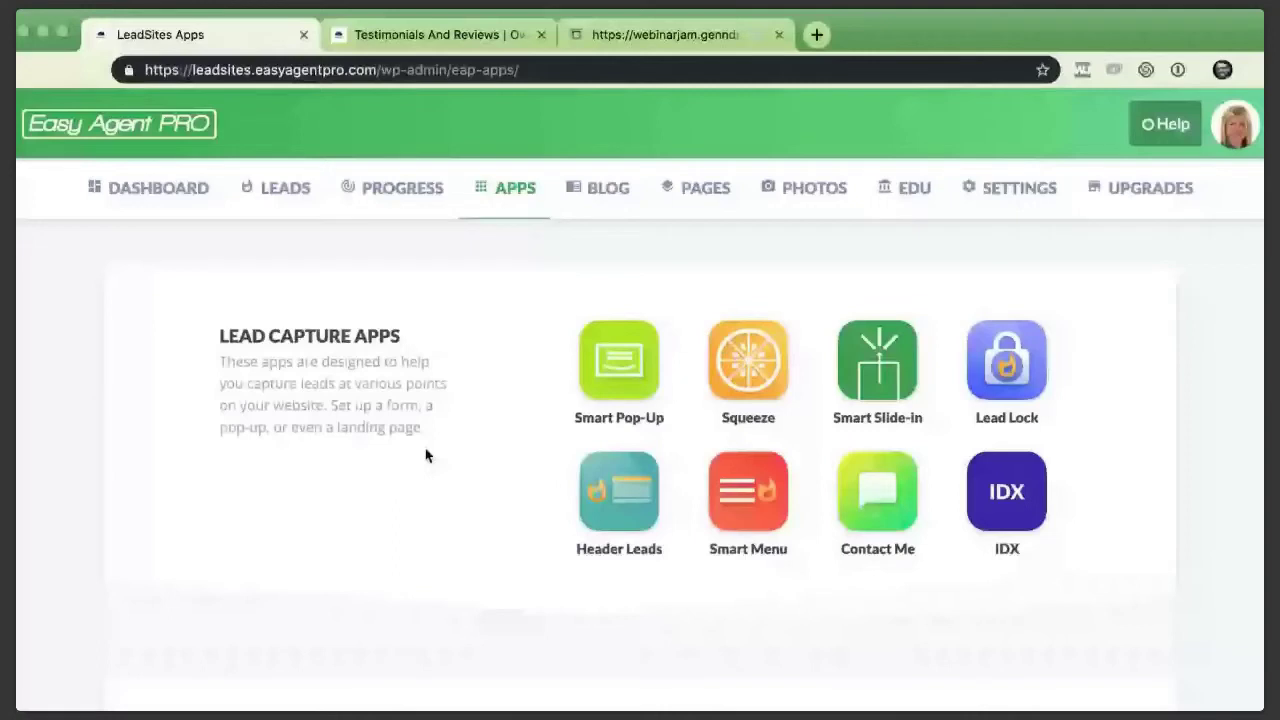
- Examine the lead capture, SEO and content, follow-up, and promotion apps
scroll(425, 456, down, 10)
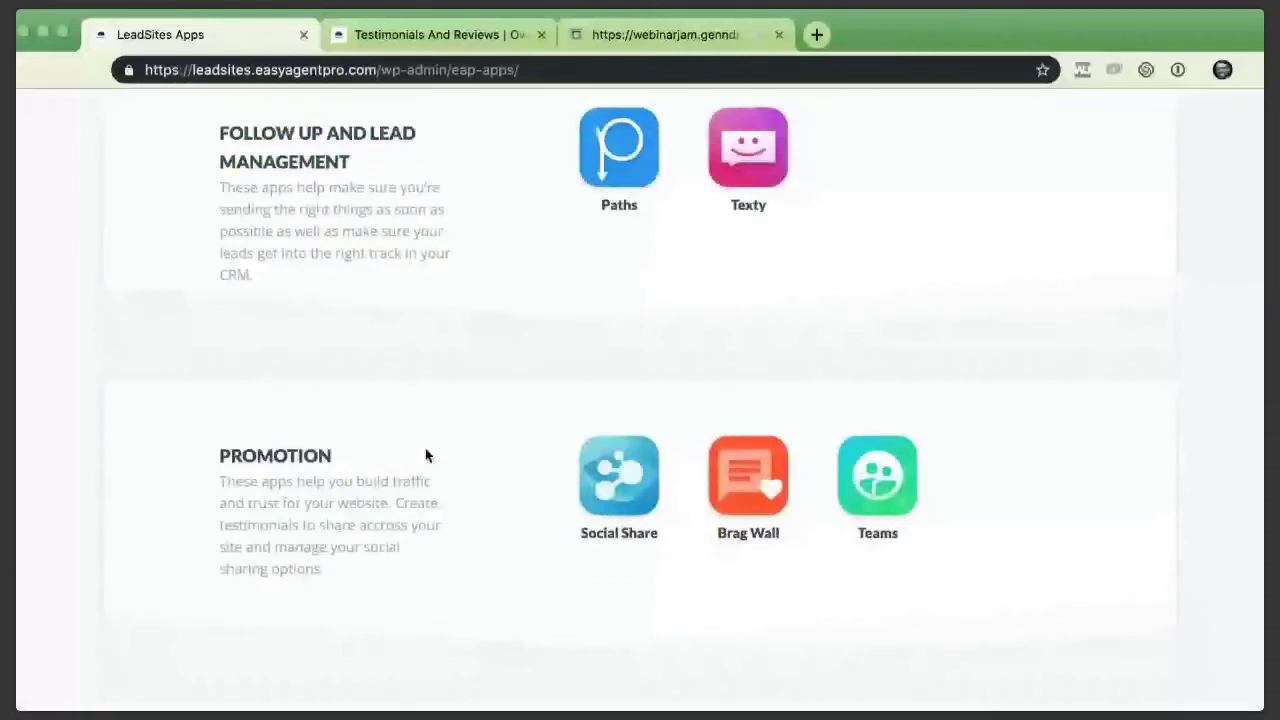
scroll(425, 456, up, 5)
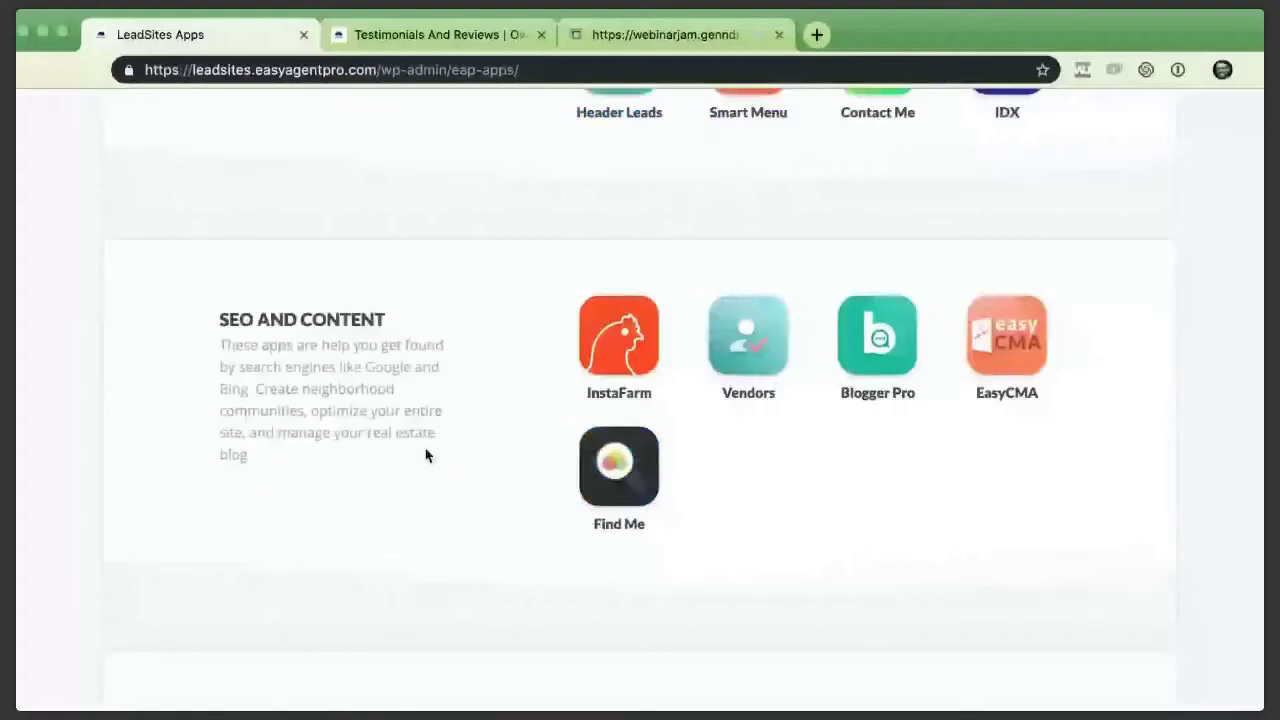
scroll(425, 456, up, 3)
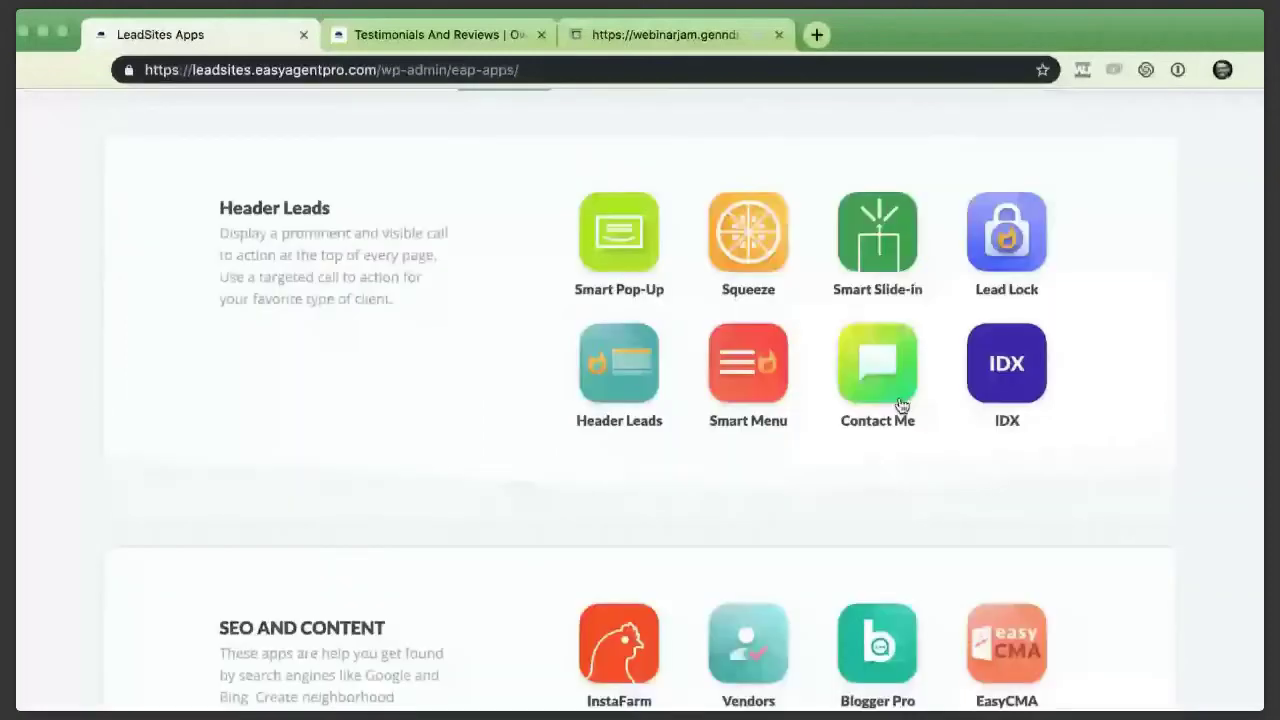
- Start a new pop-up in the Smart Pop-Up app and examine its Call to Action templates
click(900, 405)
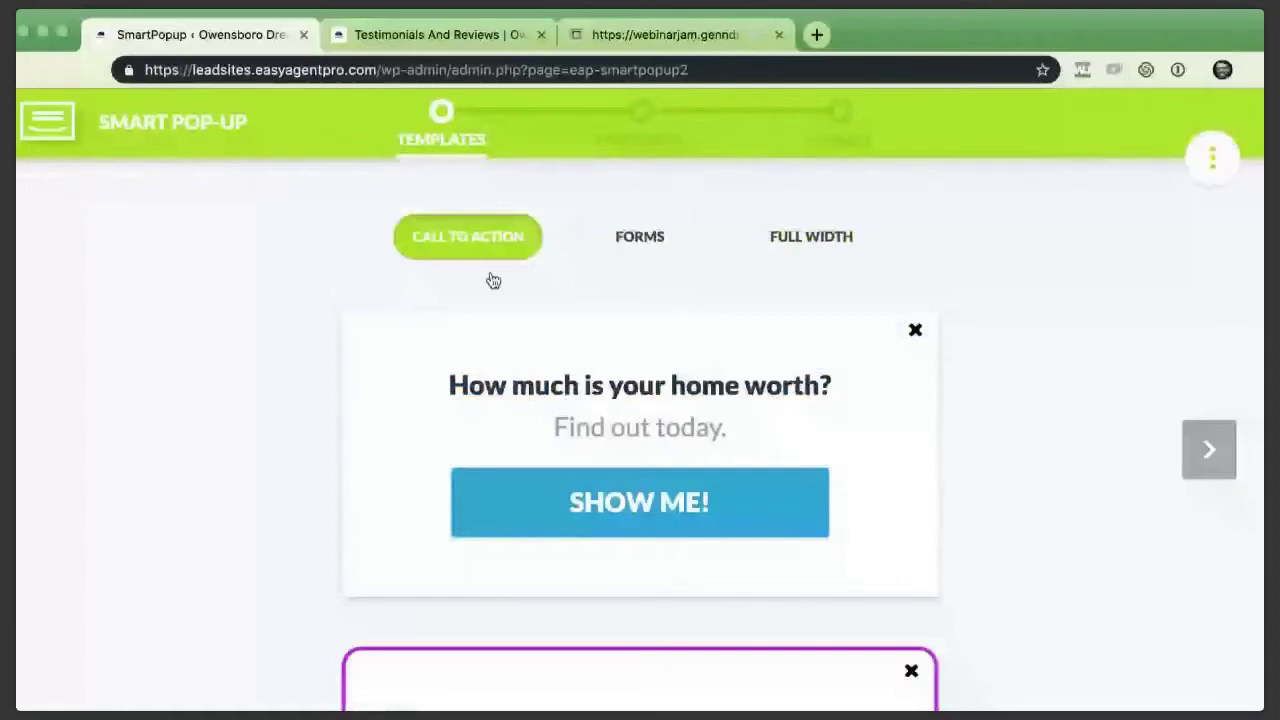
scroll(624, 493, down, 5)
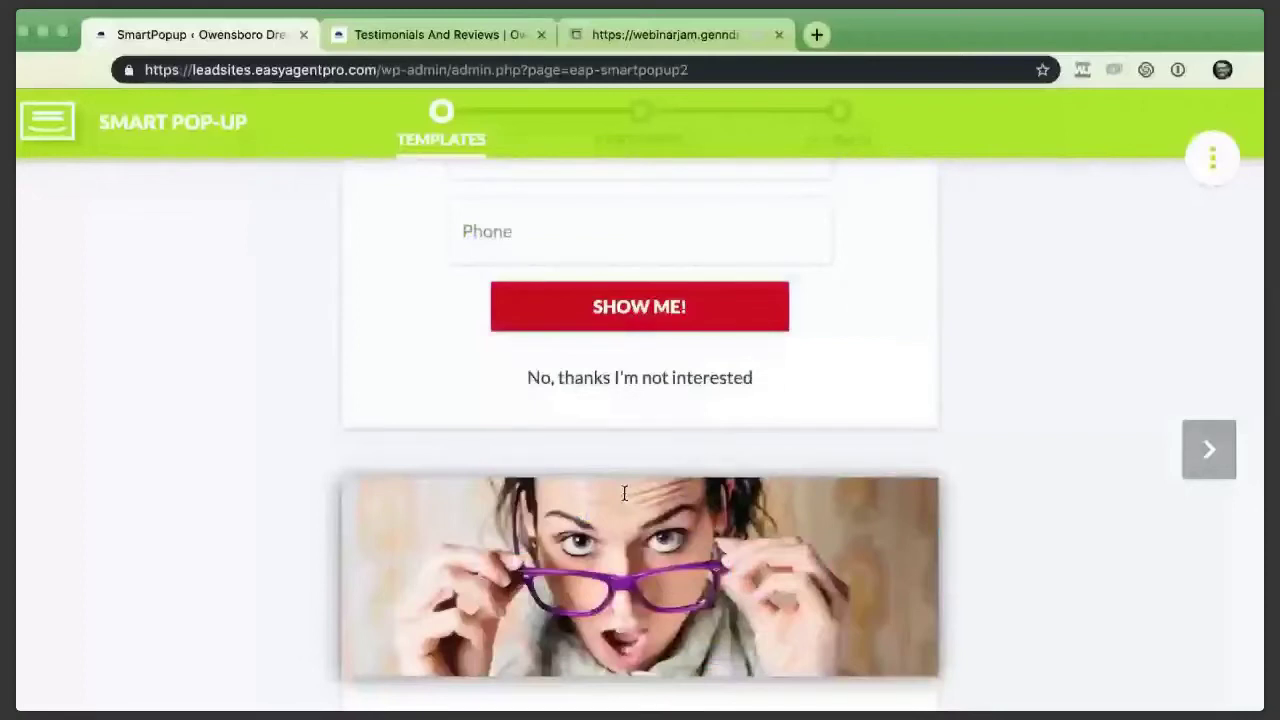
scroll(624, 493, up, 5)
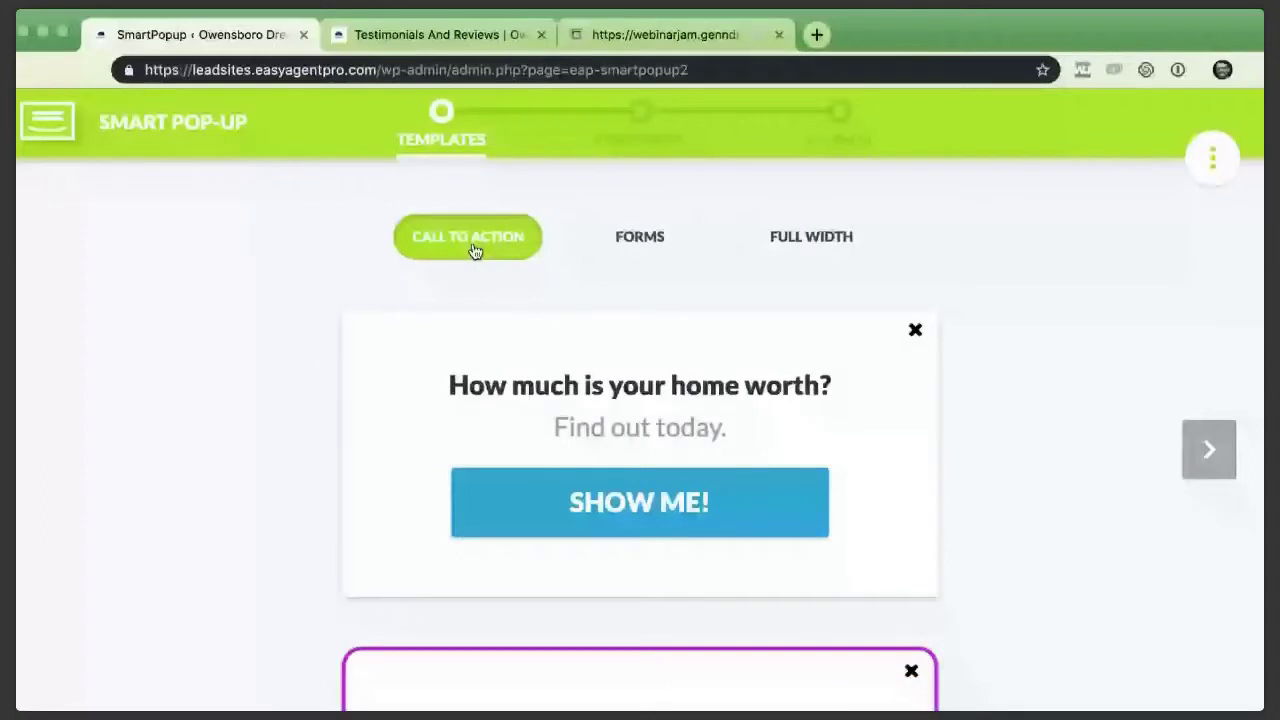
- Customize the Coming Soon video template with a "Give me the pic!" button that uses the "Welcome to Owensboro" image from the media library
scroll(580, 470, down, 5)
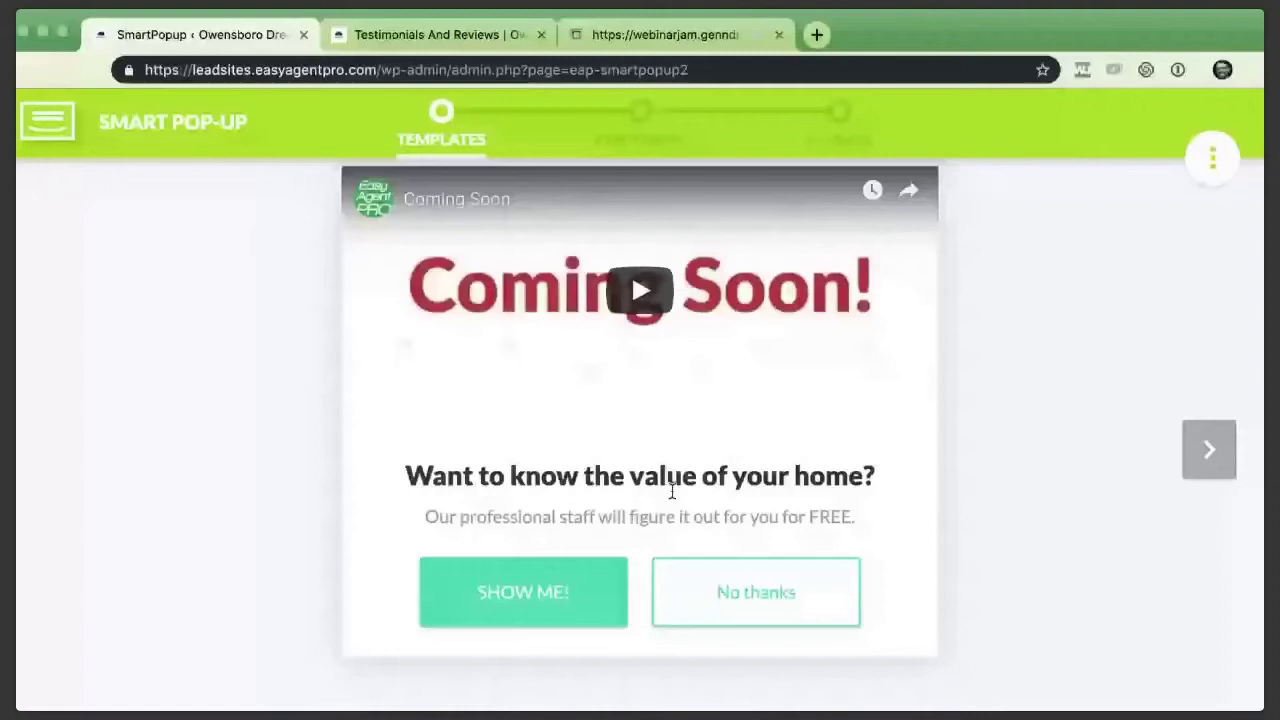
click(512, 560)
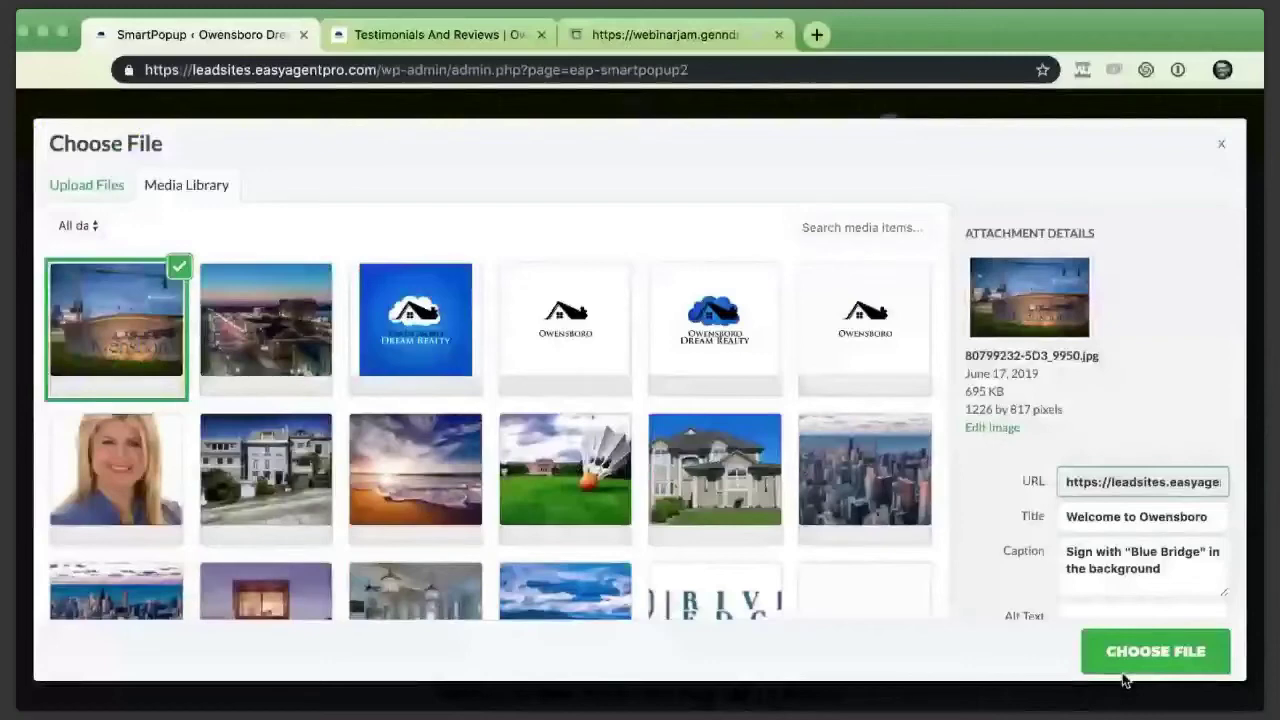
click(1123, 670)
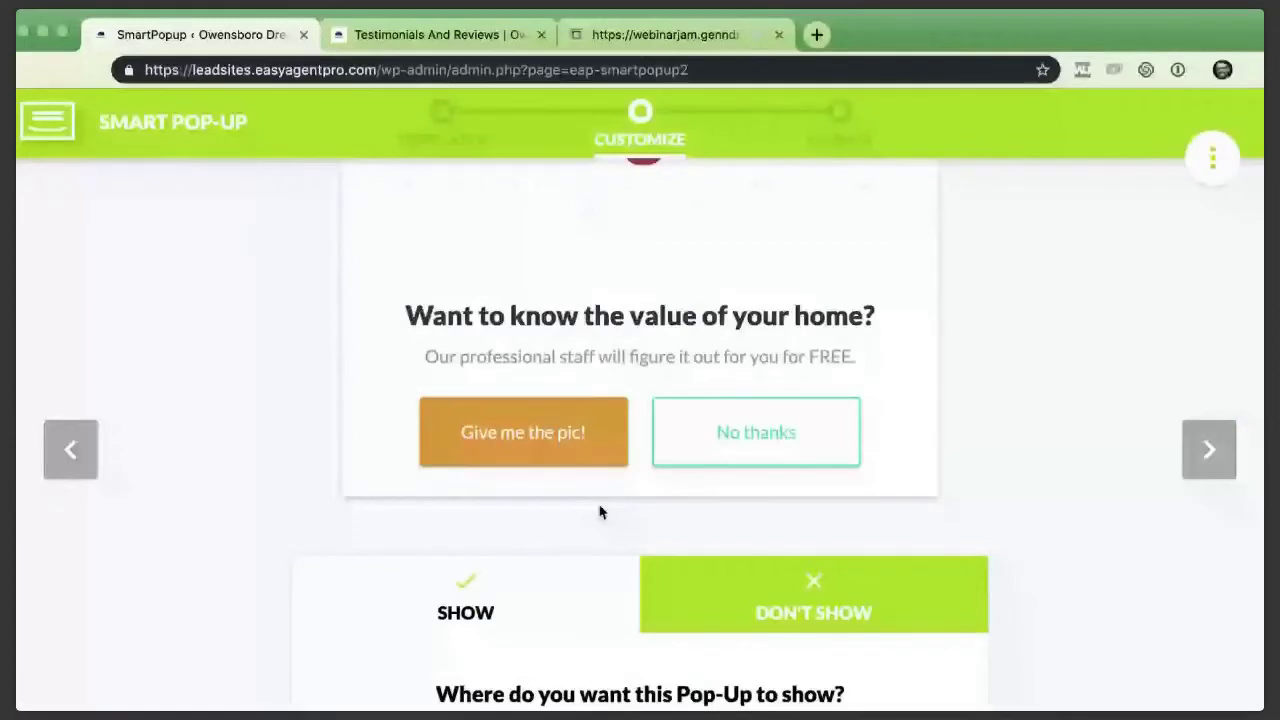
- Review the Specific page targeting, and set the pop-up to be only linked to and/or embedded
scroll(600, 512, down, 3)
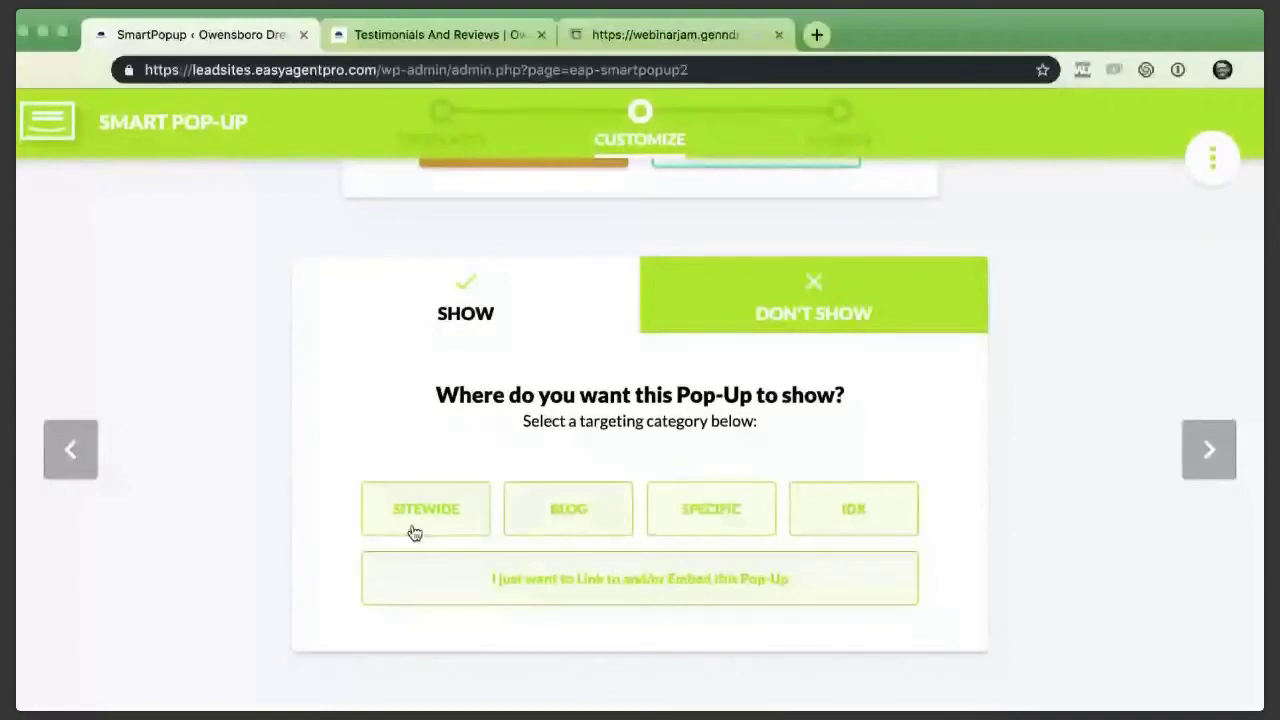
click(683, 507)
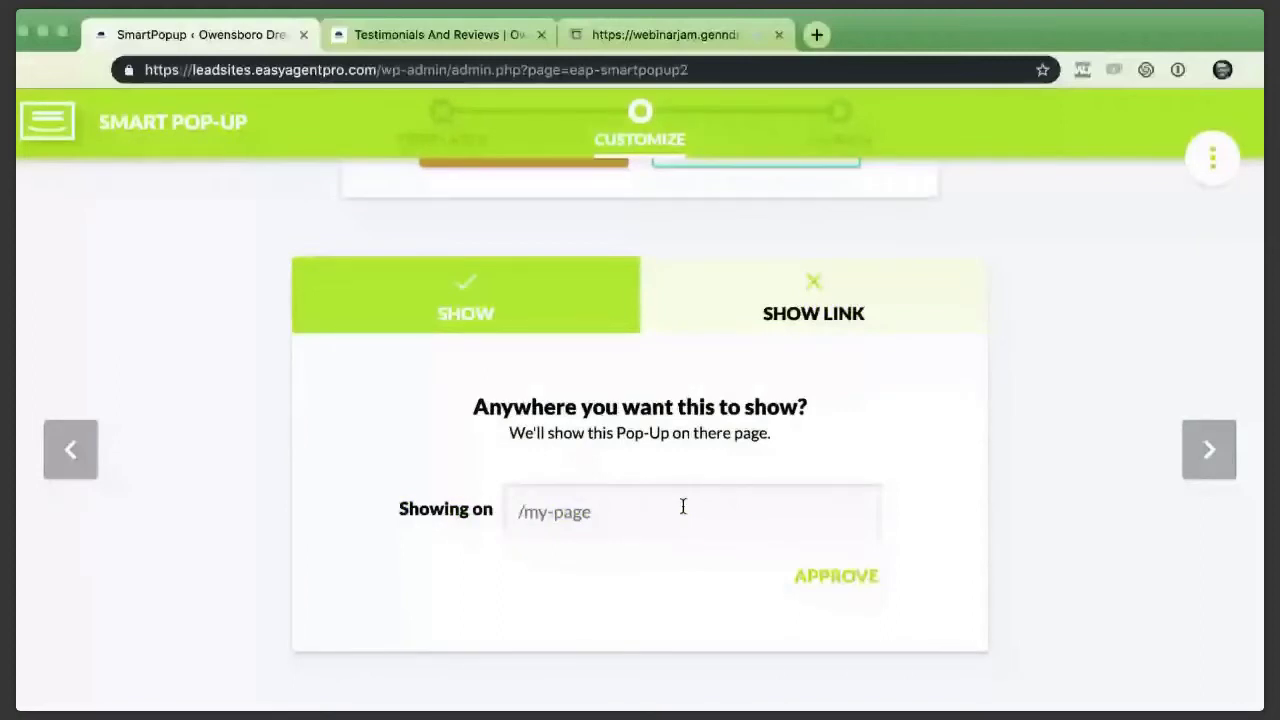
click(500, 307)
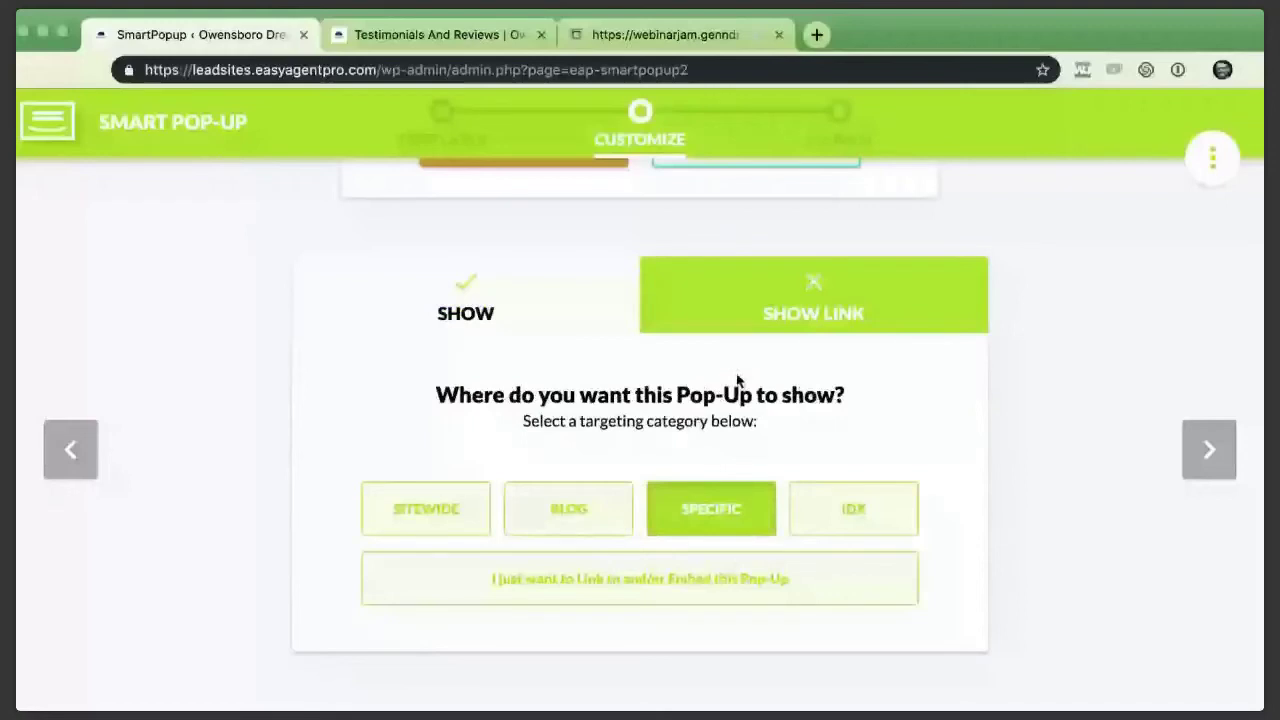
click(657, 572)
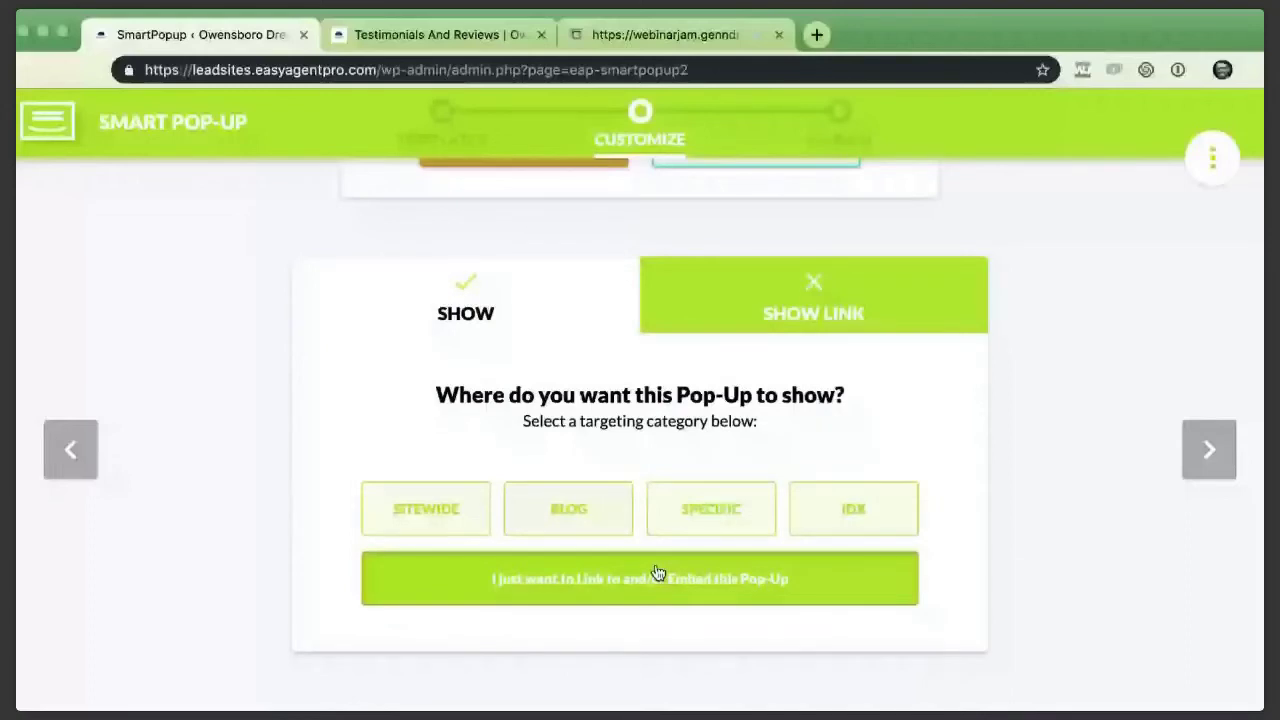
click(451, 293)
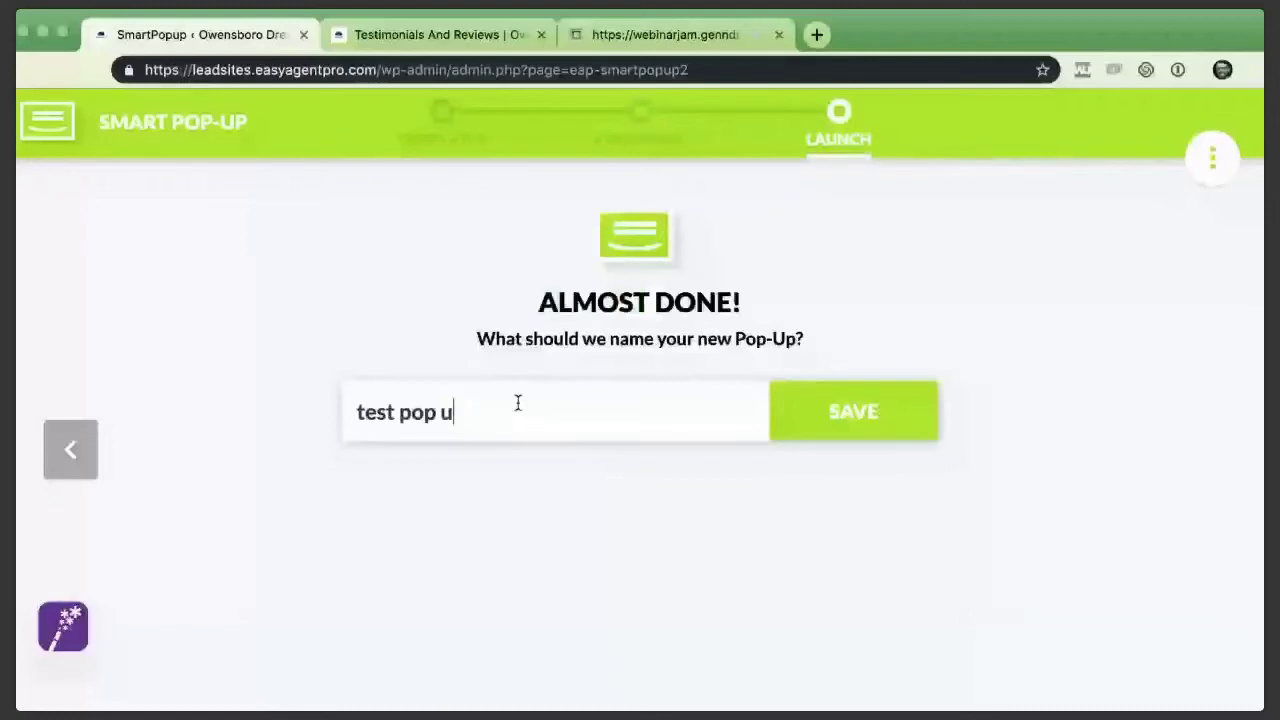
- Save the pop-up under the name "test pop up" and copy its embed shortcode
text(p)
click(831, 415)
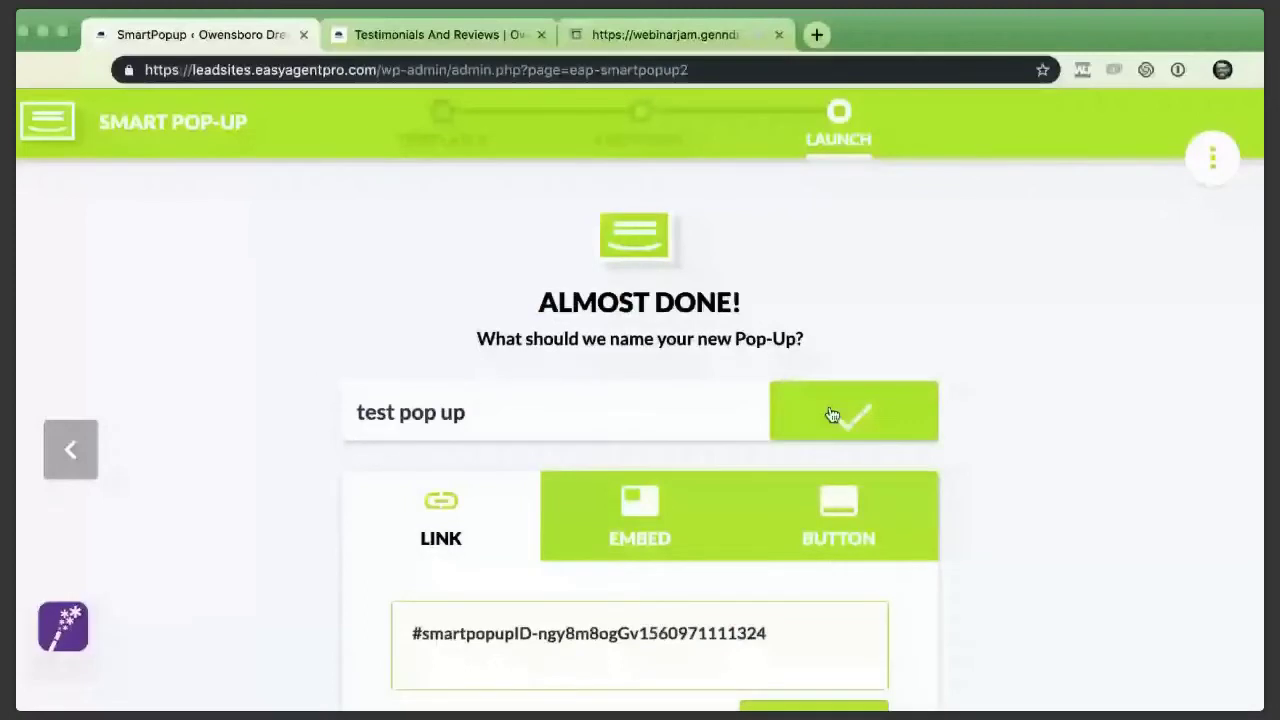
click(620, 518)
scroll(589, 533, down, 1)
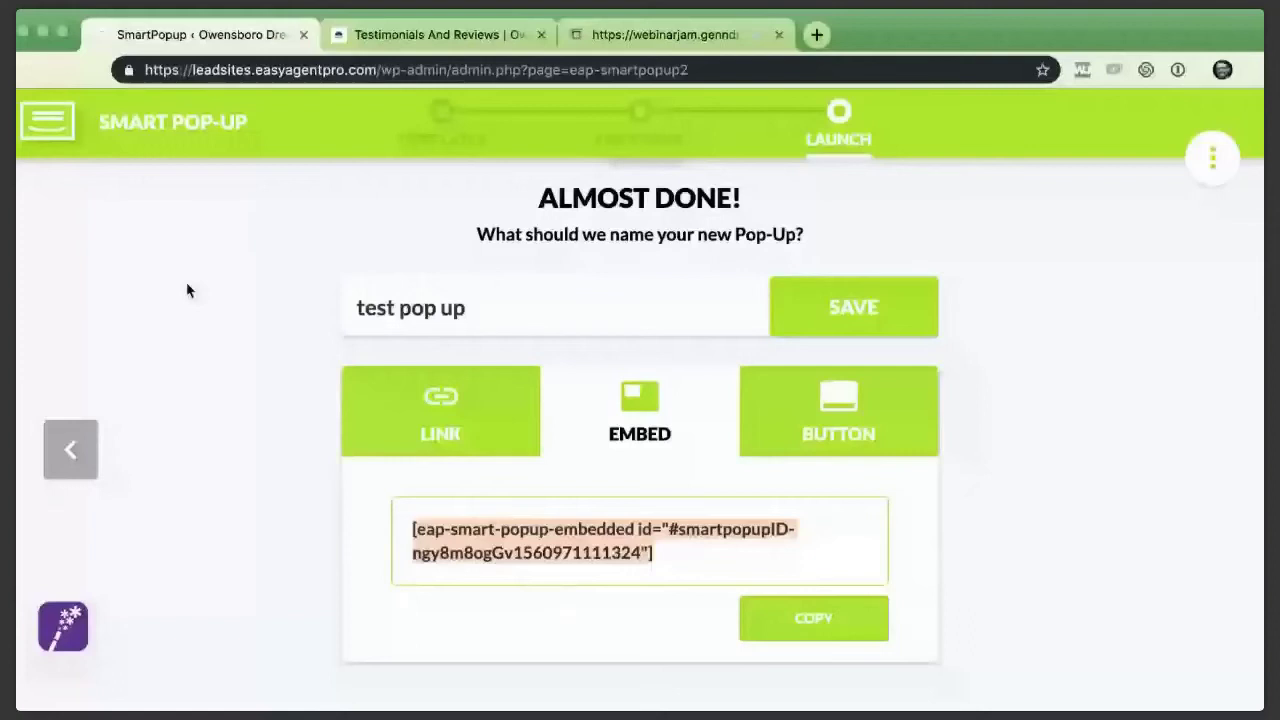
- Check the WebinarJam live broadcast chat and return to the Smart Pop-Up app
click(623, 33)
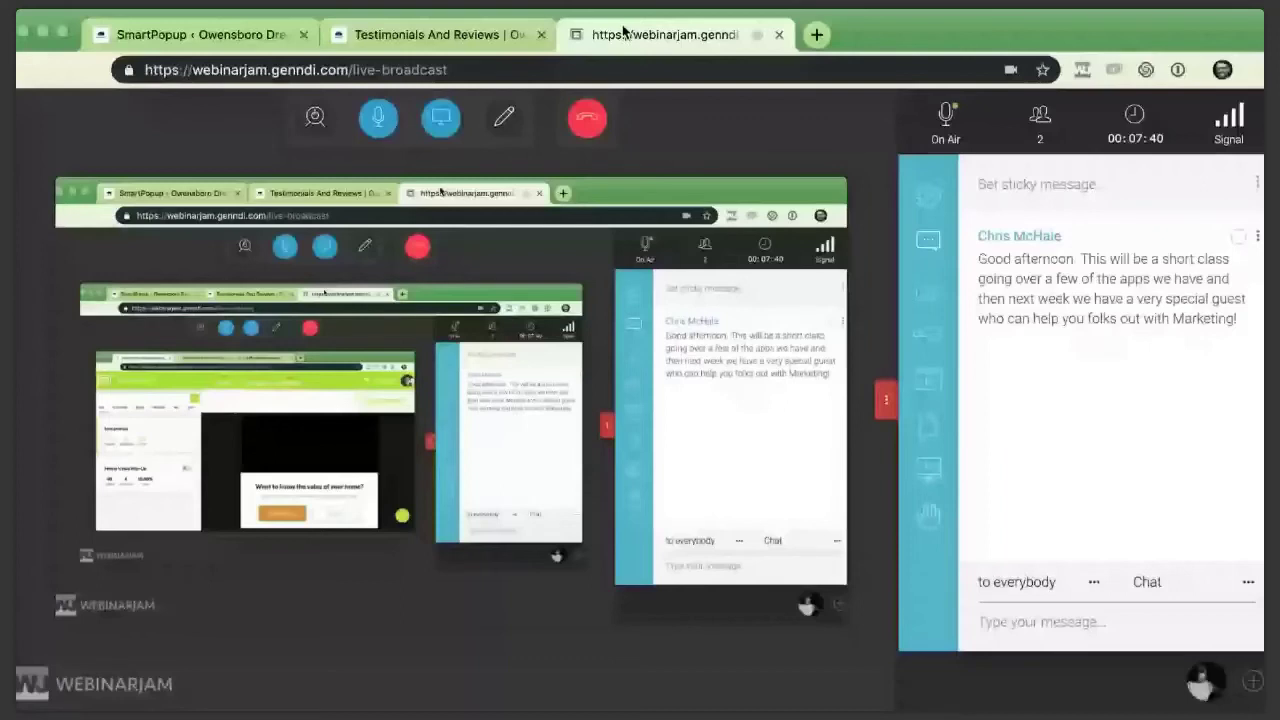
key(super+1)
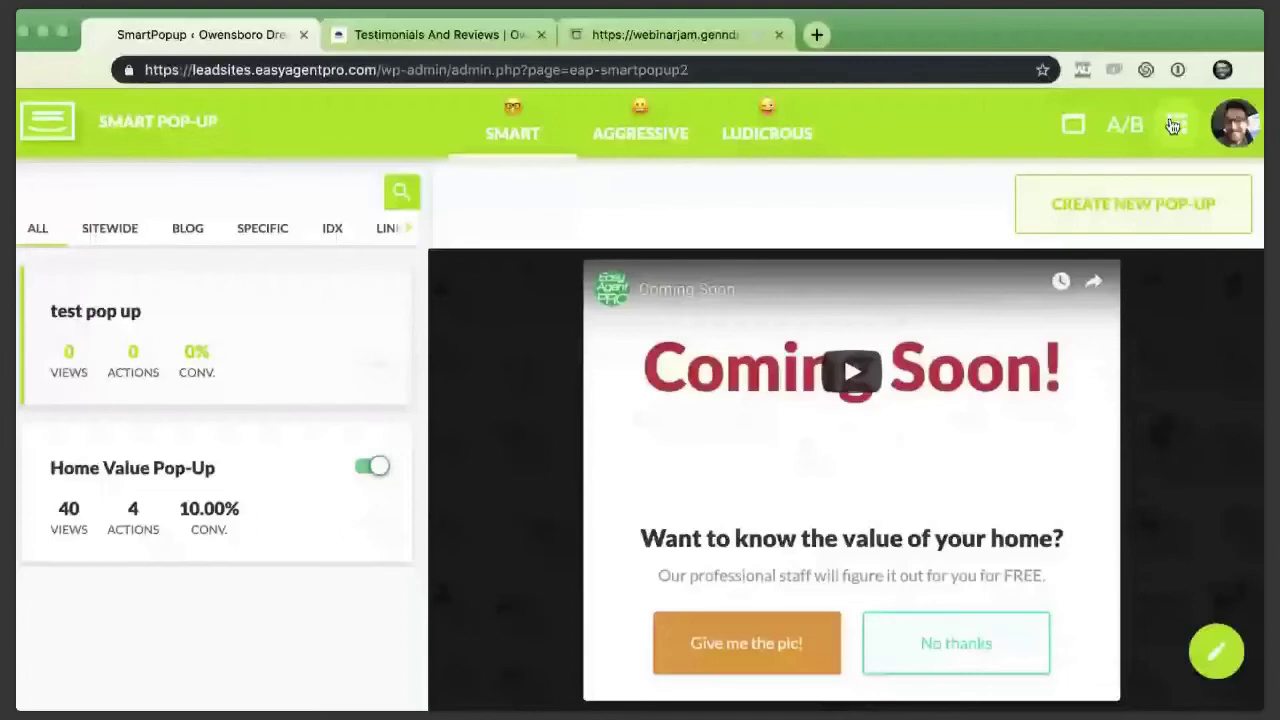
- Create a new blog post titled "TEST BLOG"
click(1173, 125)
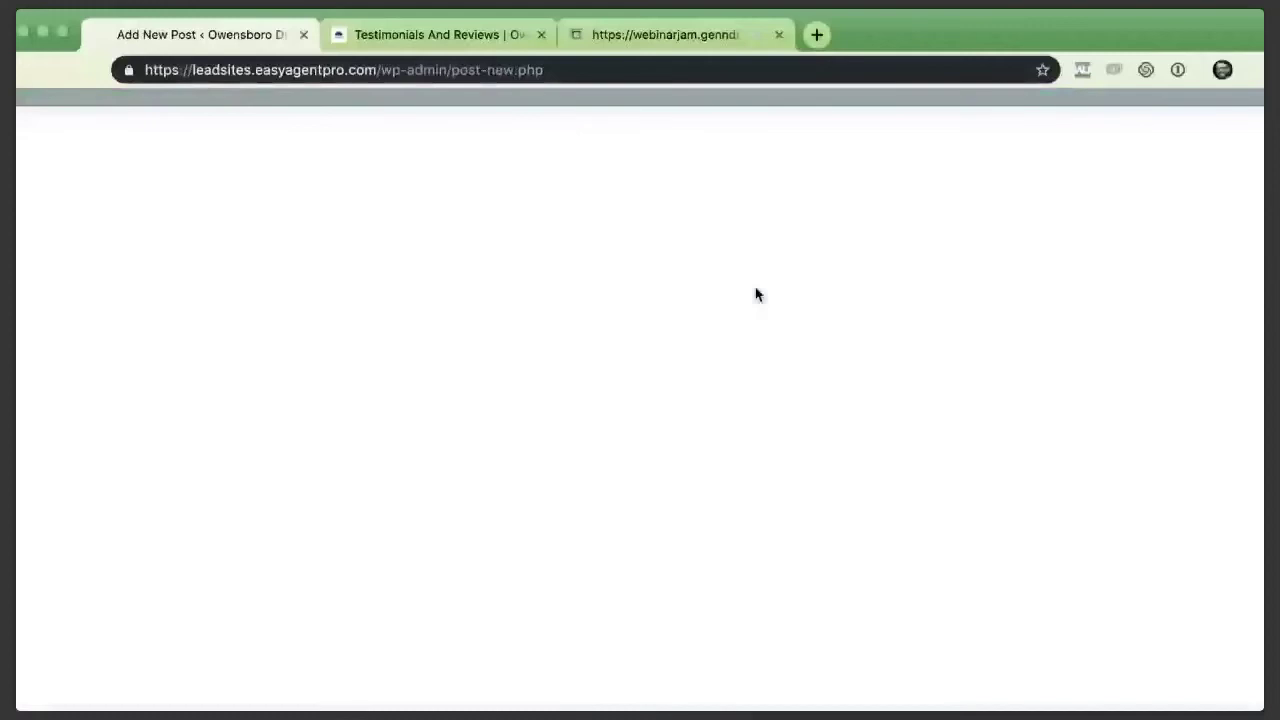
text(TEST BLO)
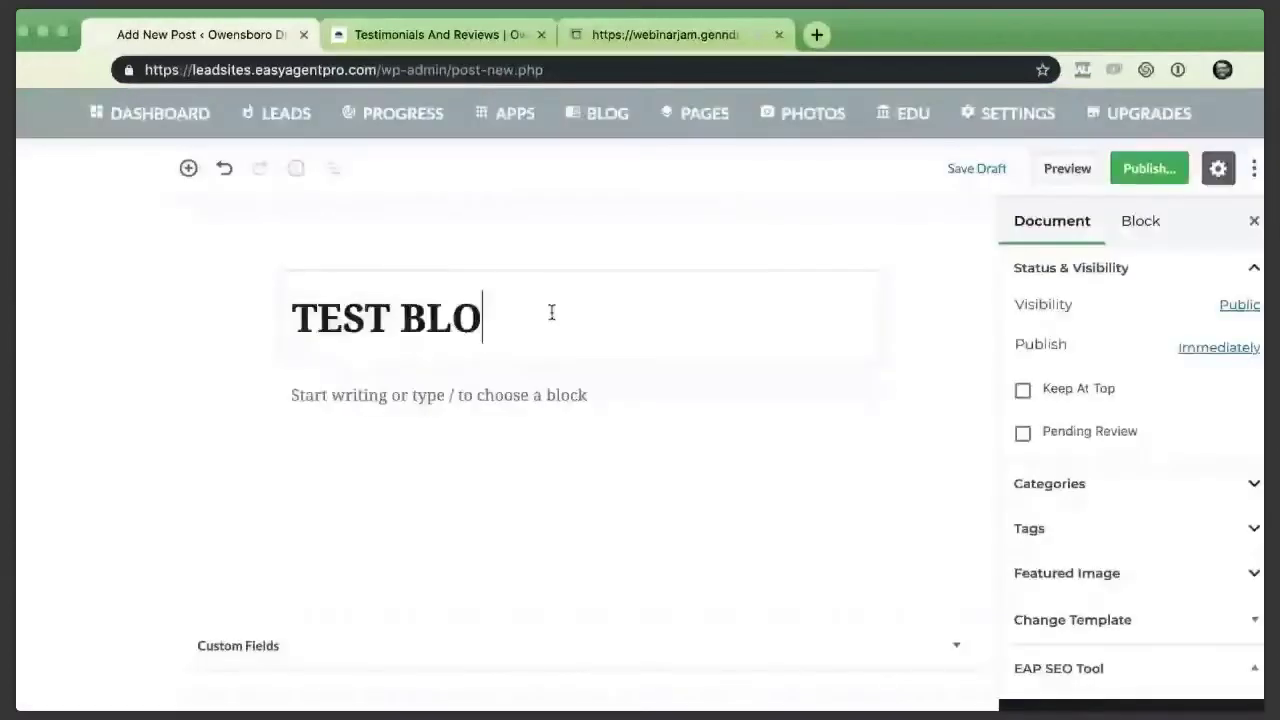
text(G)
- Paste the copied Smart Pop-Up embed shortcode into the post's first paragraph block
click(438, 395)
click(247, 395)
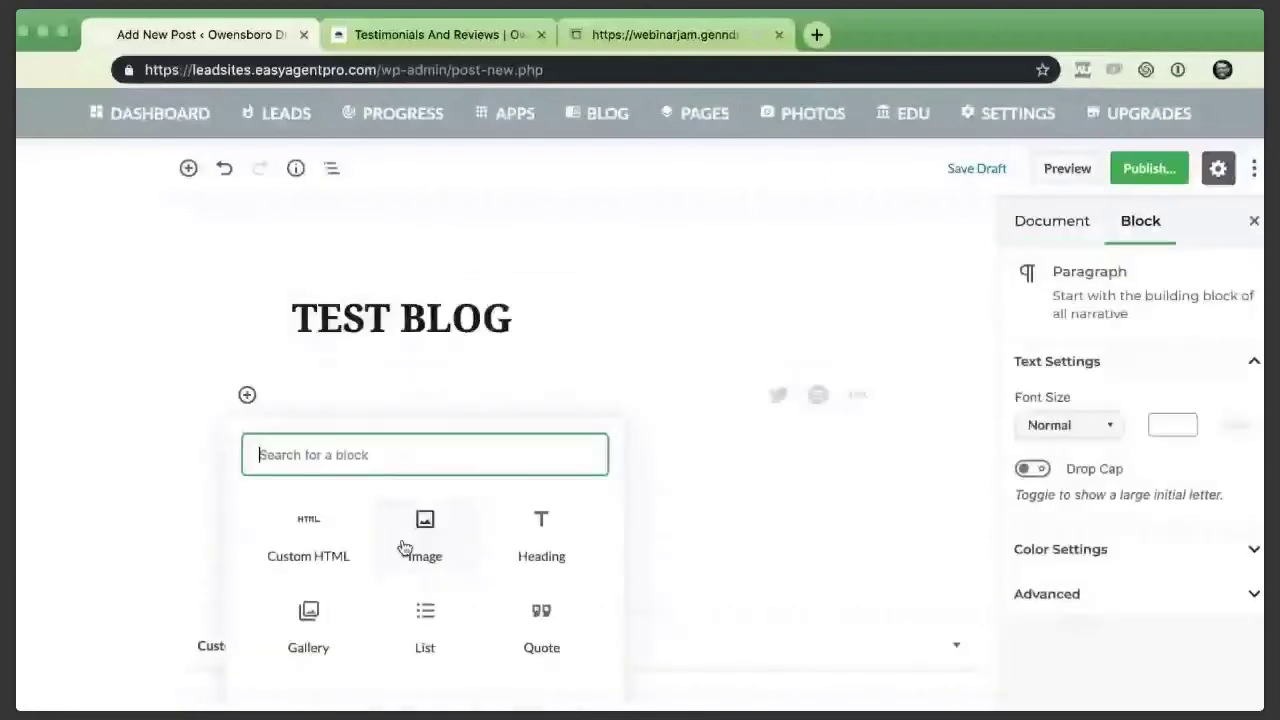
key(Escape)
key(ctrl+v)
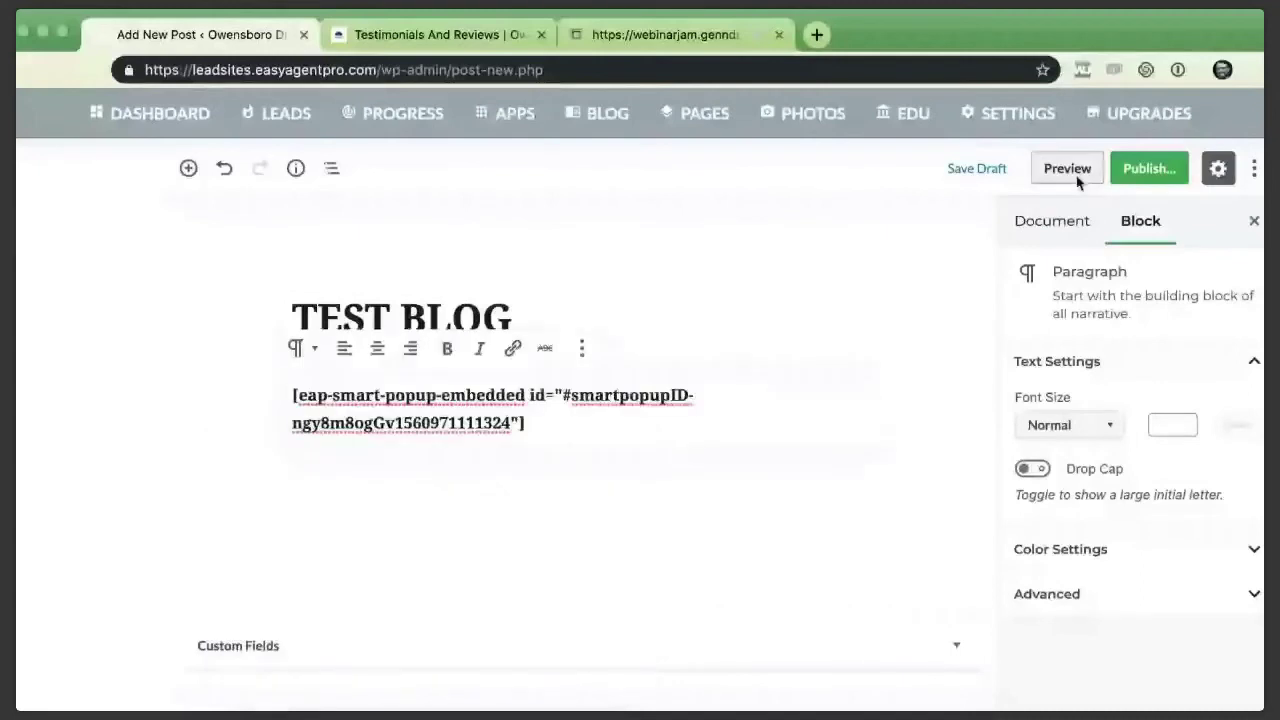
- Preview the TEST BLOG post and examine the embedded pop-up on the page
click(1068, 170)
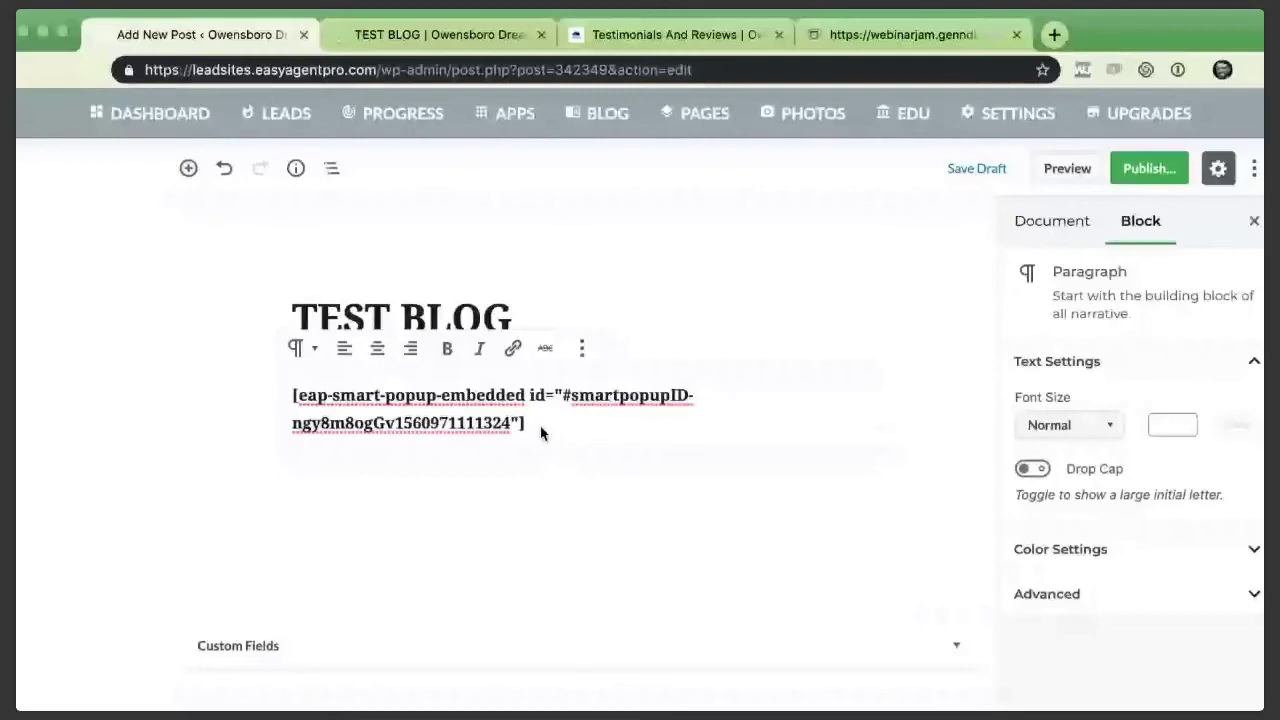
key(ctrl+Tab)
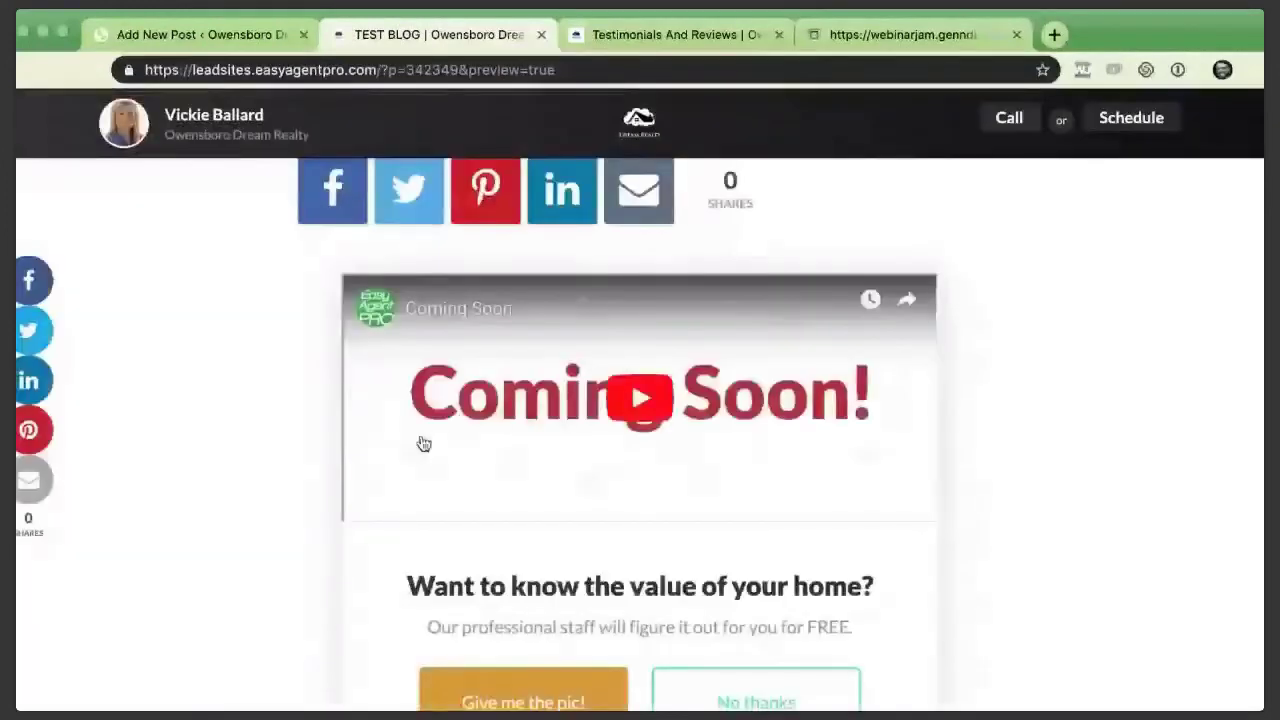
- Review the embedded pop-up's video, home-value question and response buttons within the previewed post
scroll(585, 434, down, 3)
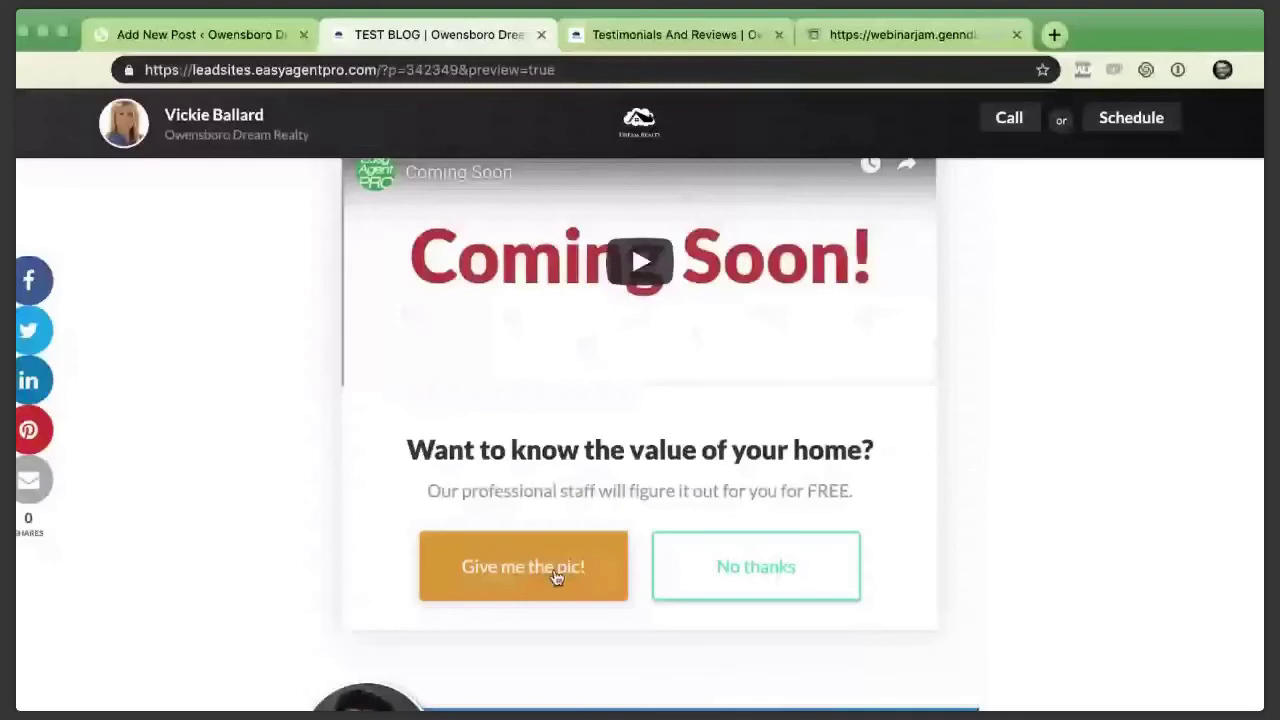
scroll(557, 577, up, 3)
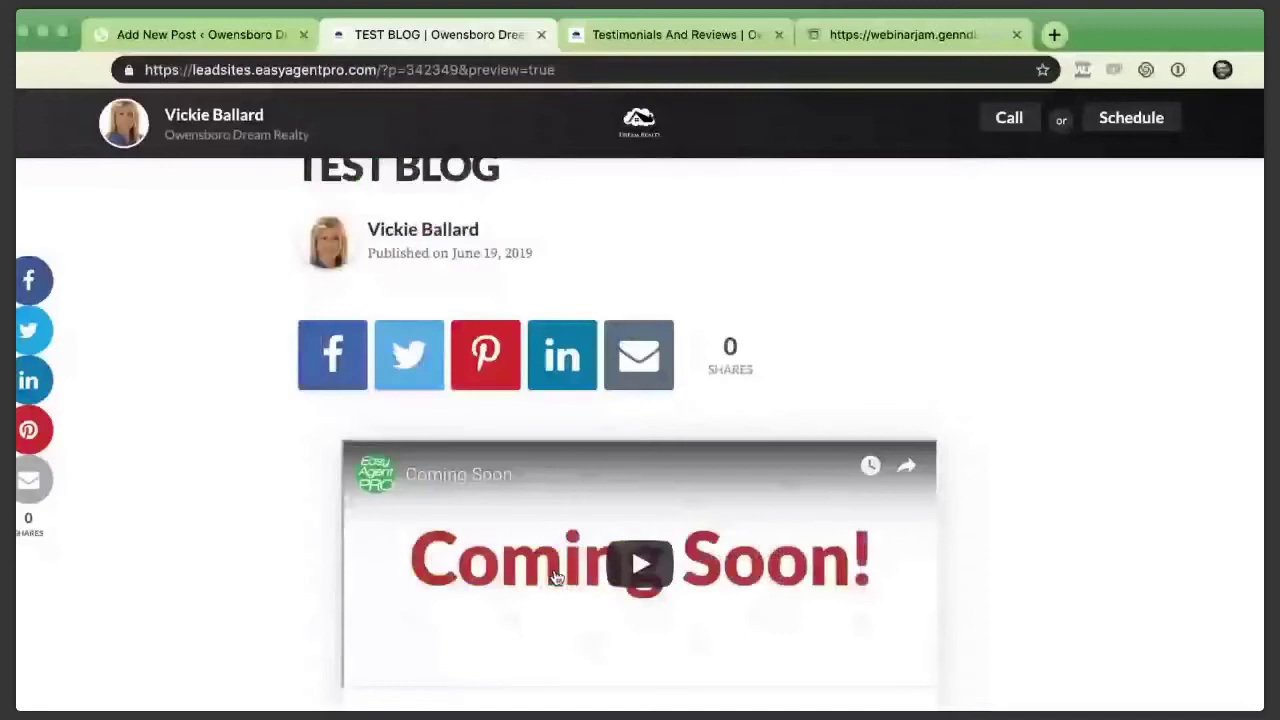
scroll(650, 448, down, 2)
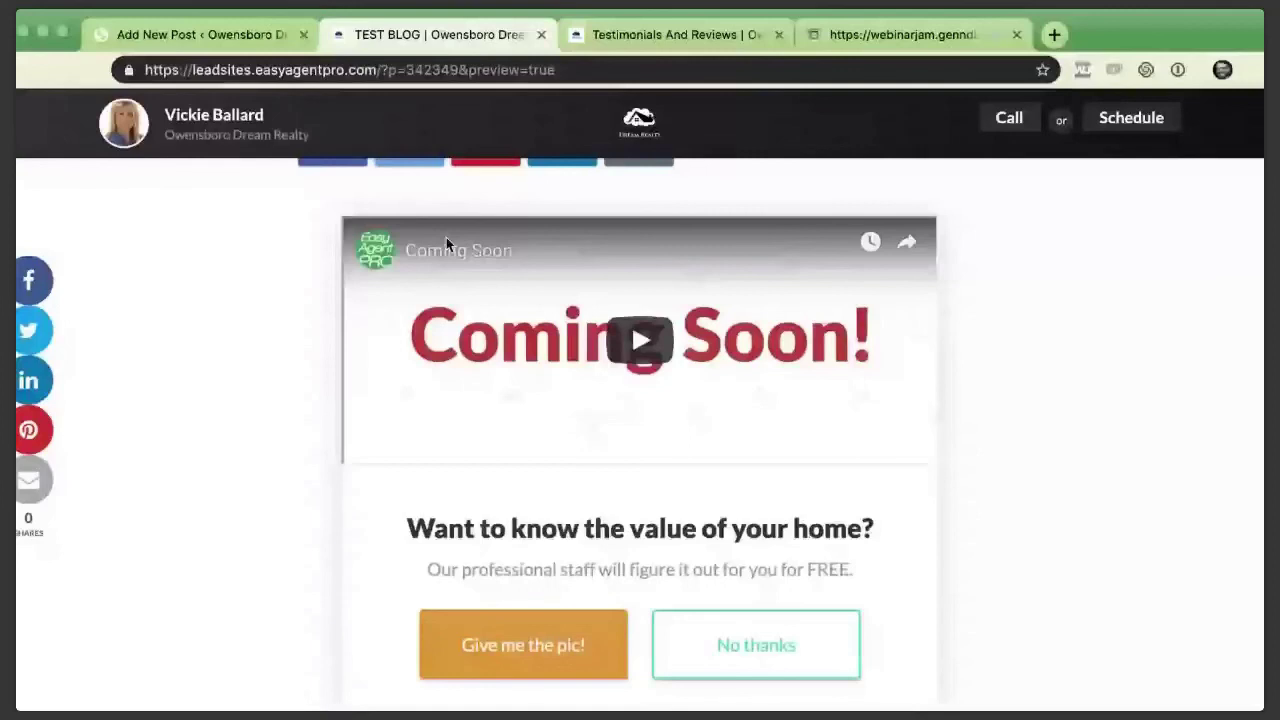
- Return from the post editor to the Easy Agent PRO dashboard, view the help message form and dismiss it unsent
click(192, 36)
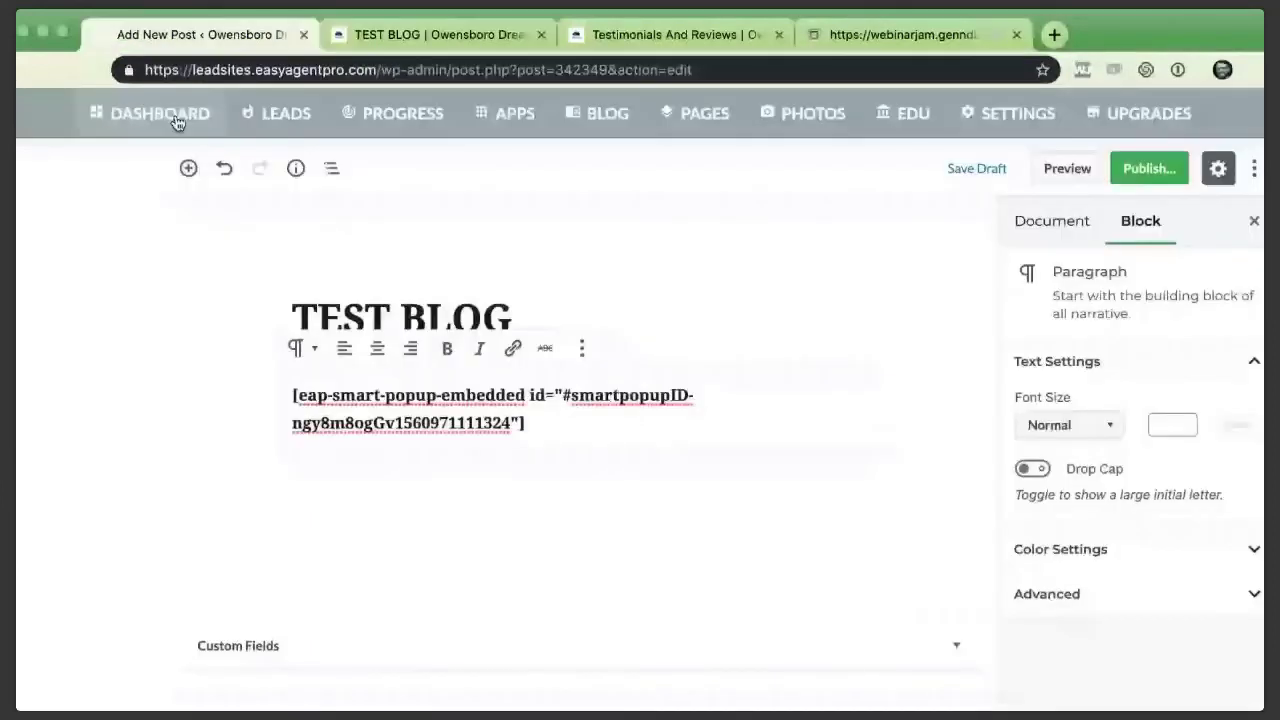
click(160, 114)
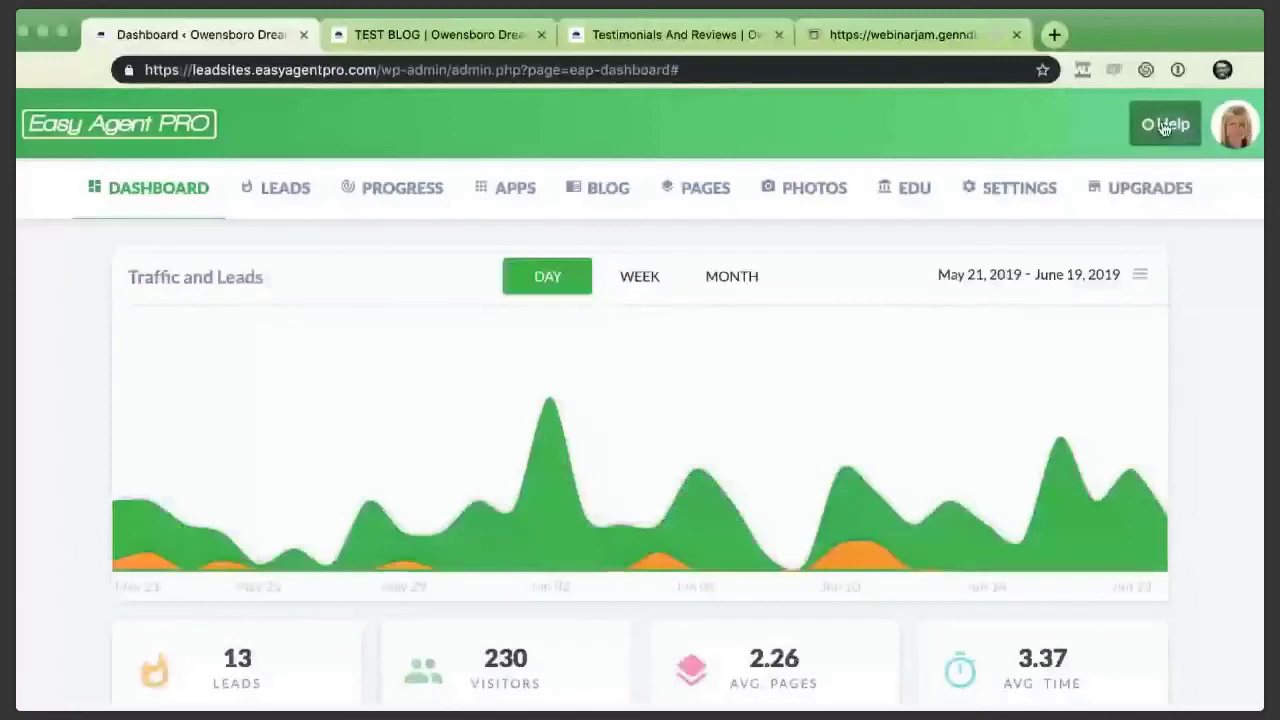
click(1164, 125)
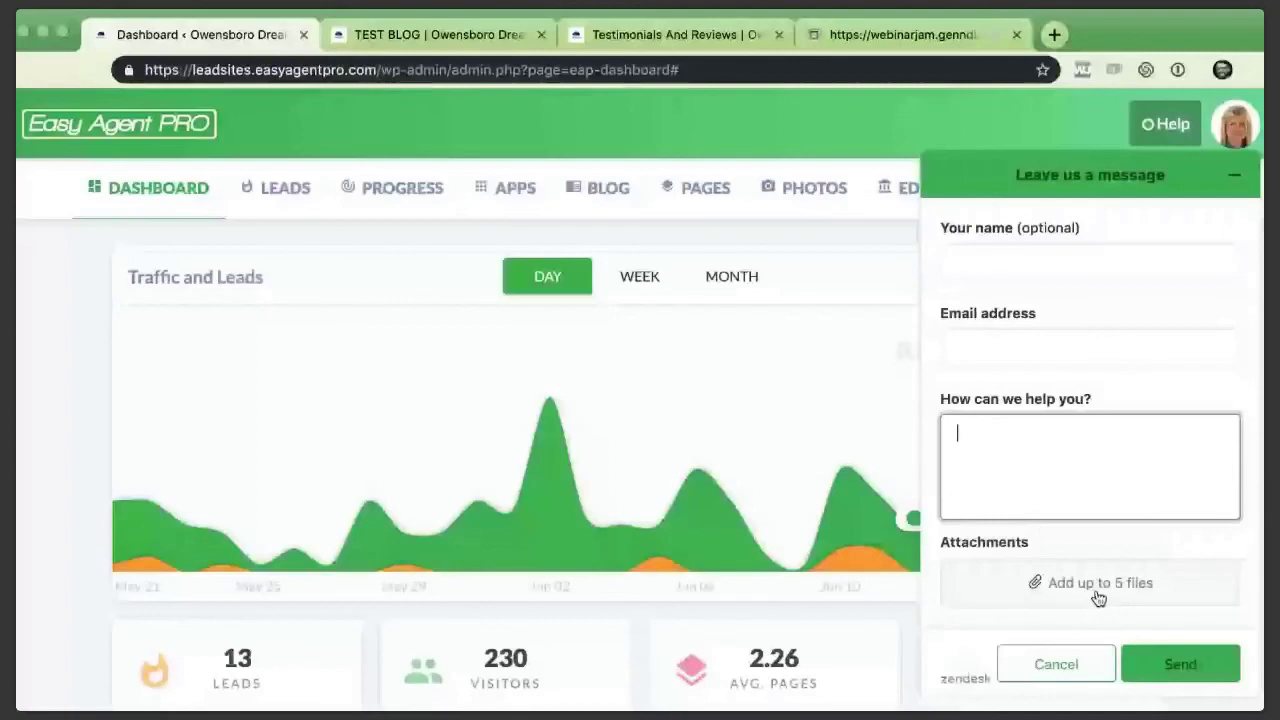
click(1235, 176)
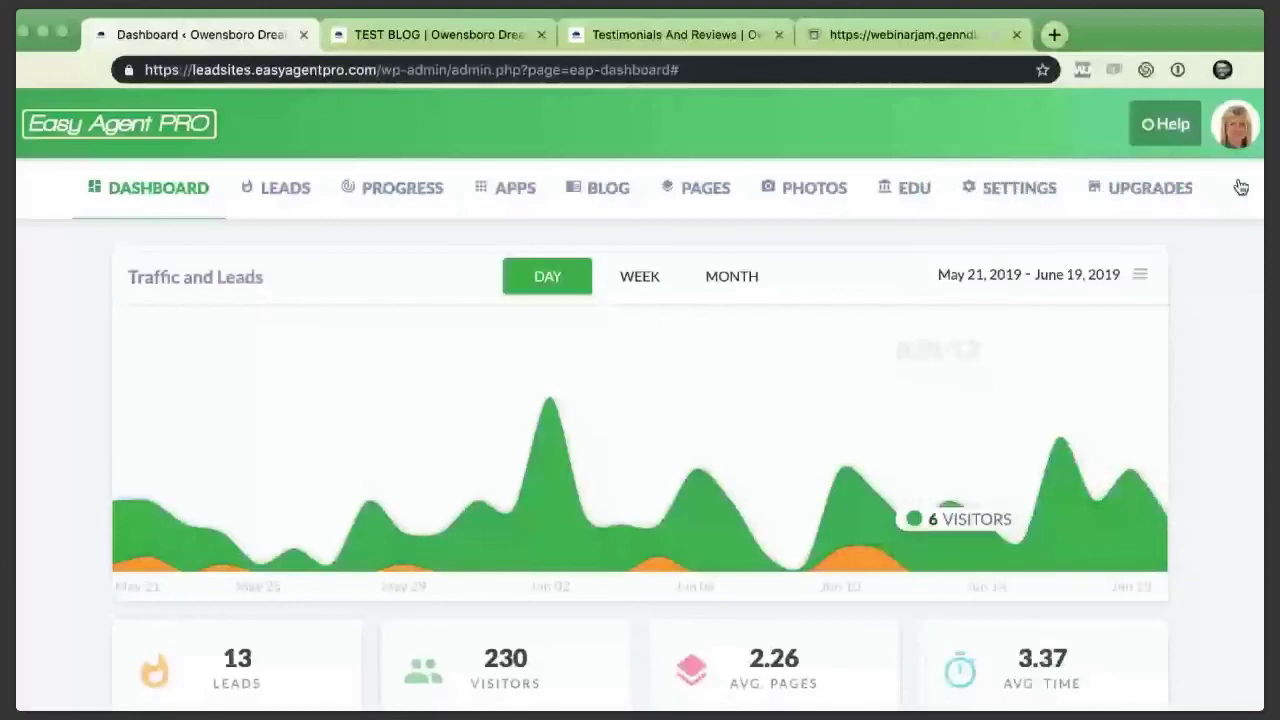
- Switch to the WebinarJam live broadcast and send the presenter's e-mail address to everybody in the chat
key(super+4)
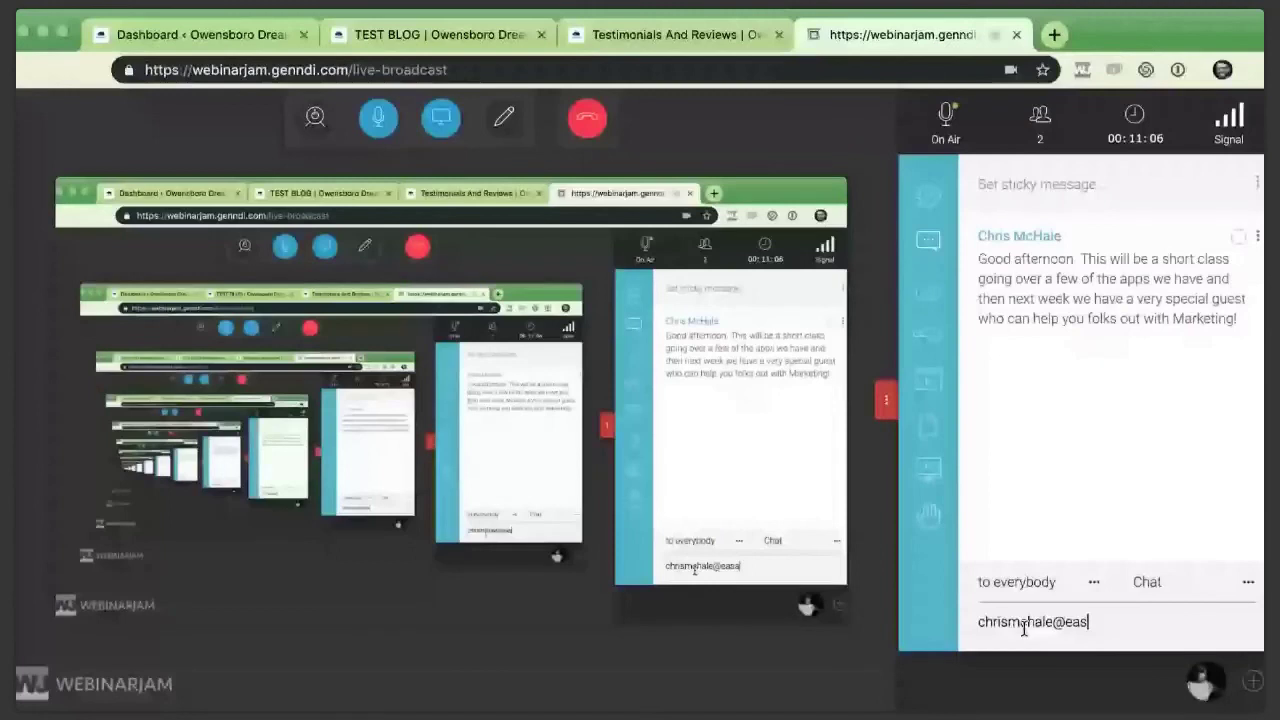
text(yagentpro.com)
key(Return)
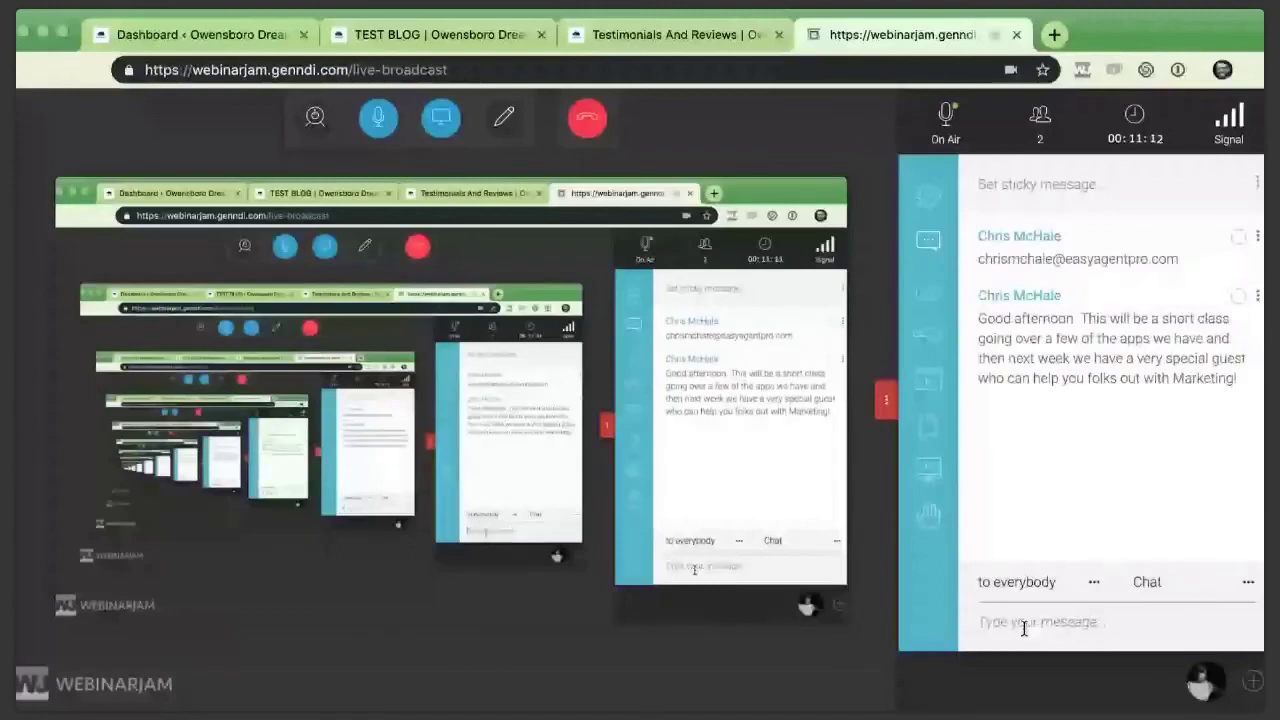